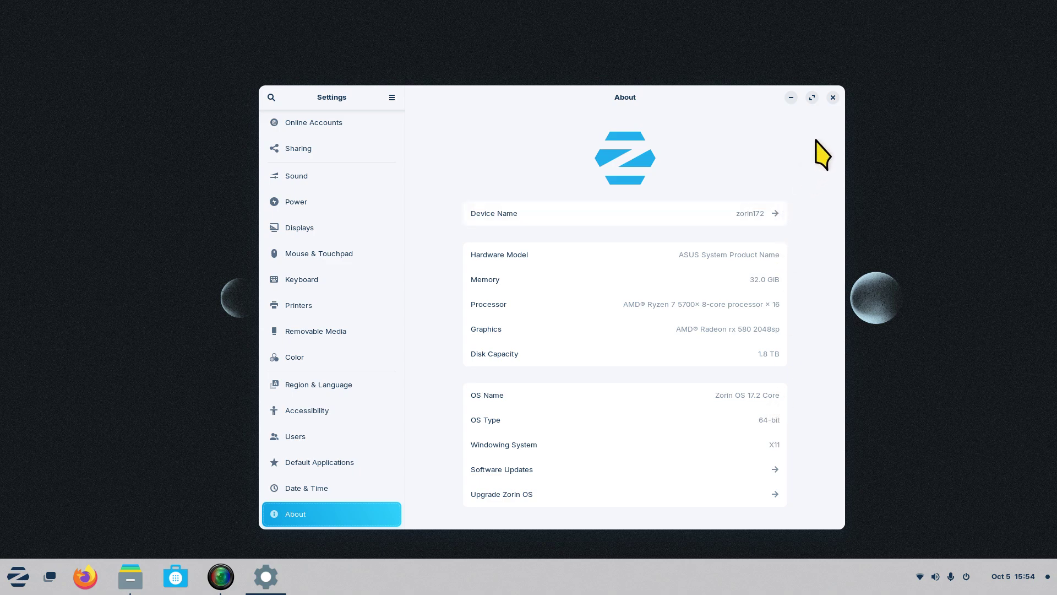
Step: Close the Settings window after reviewing the About page, leaving the Zorin desktop visible
click(832, 97)
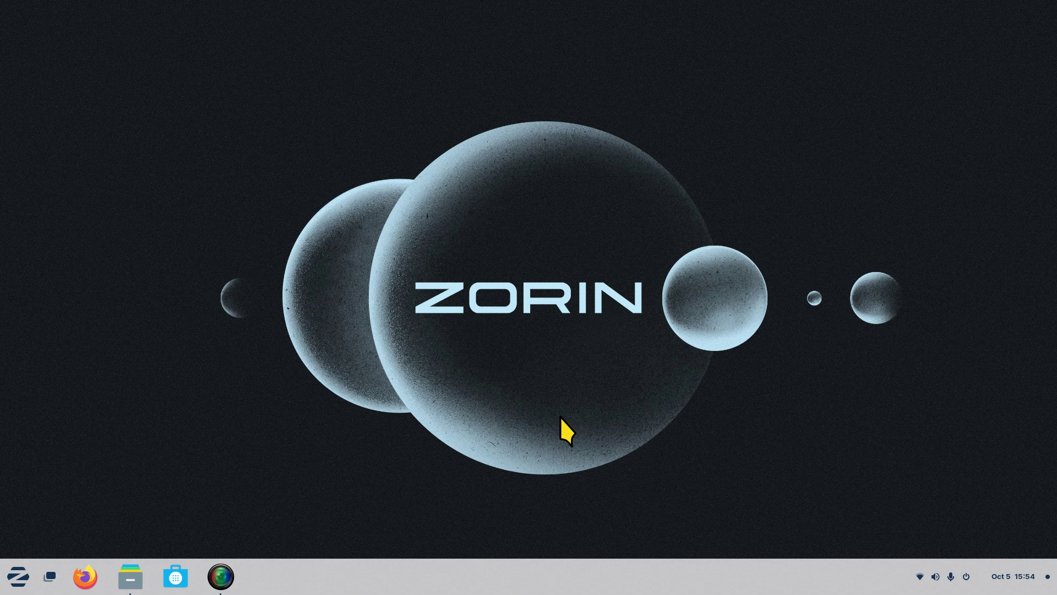
right_click(491, 185)
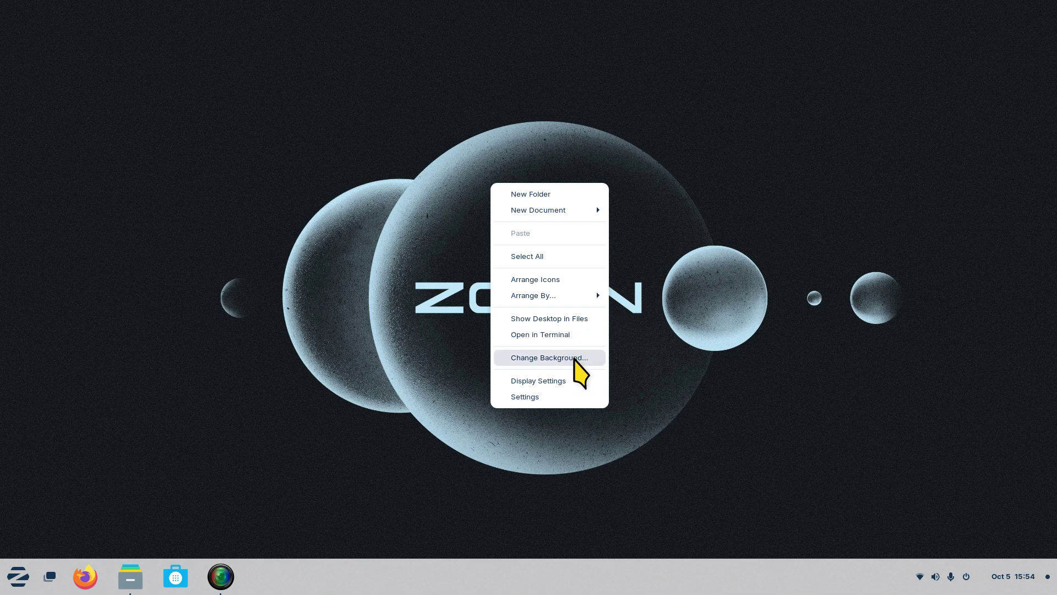
click(576, 359)
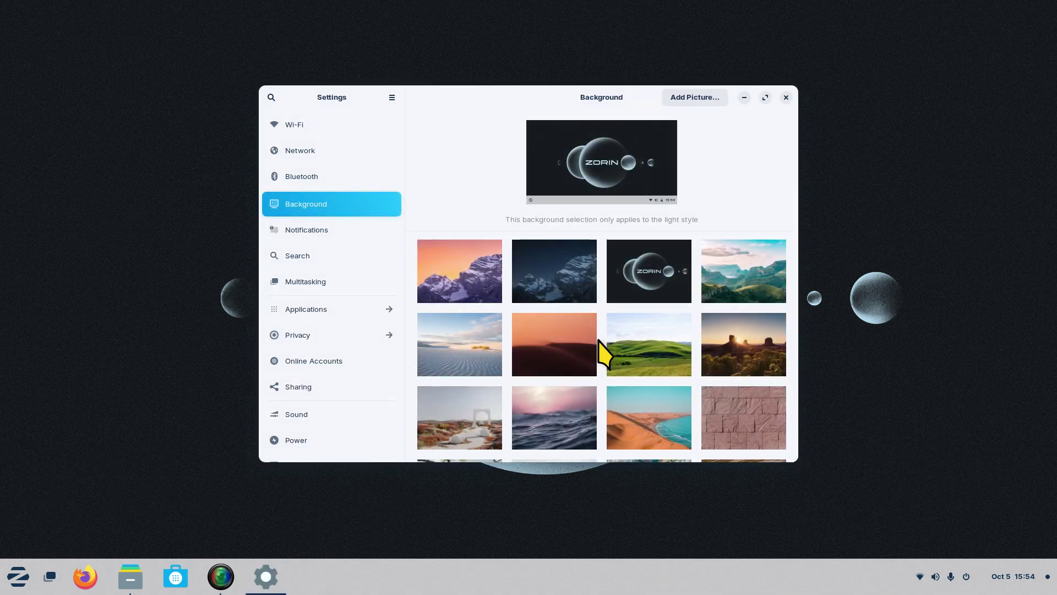
scroll(601, 350, down, 3)
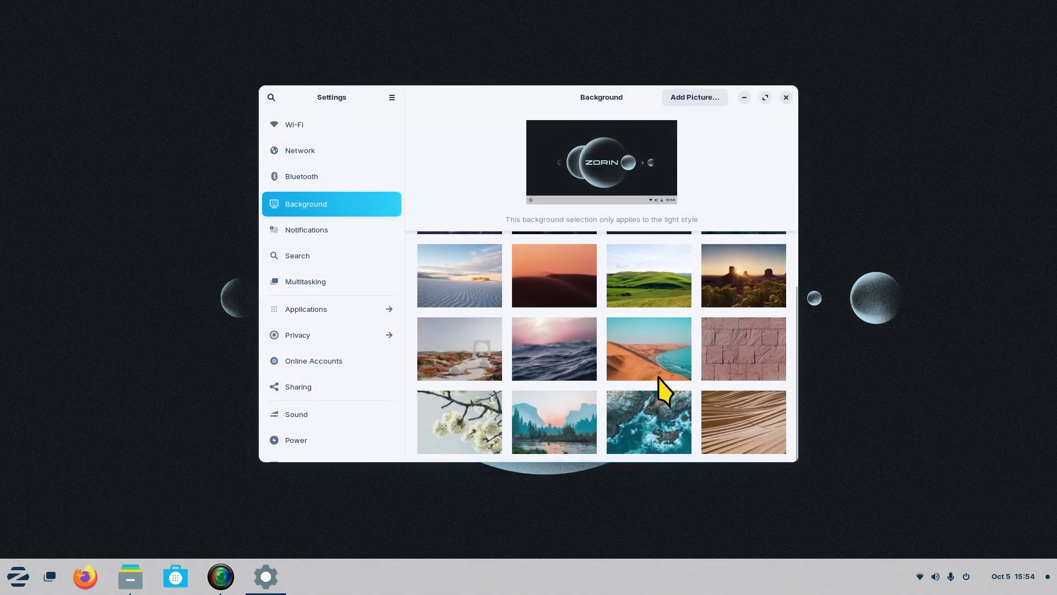
click(786, 98)
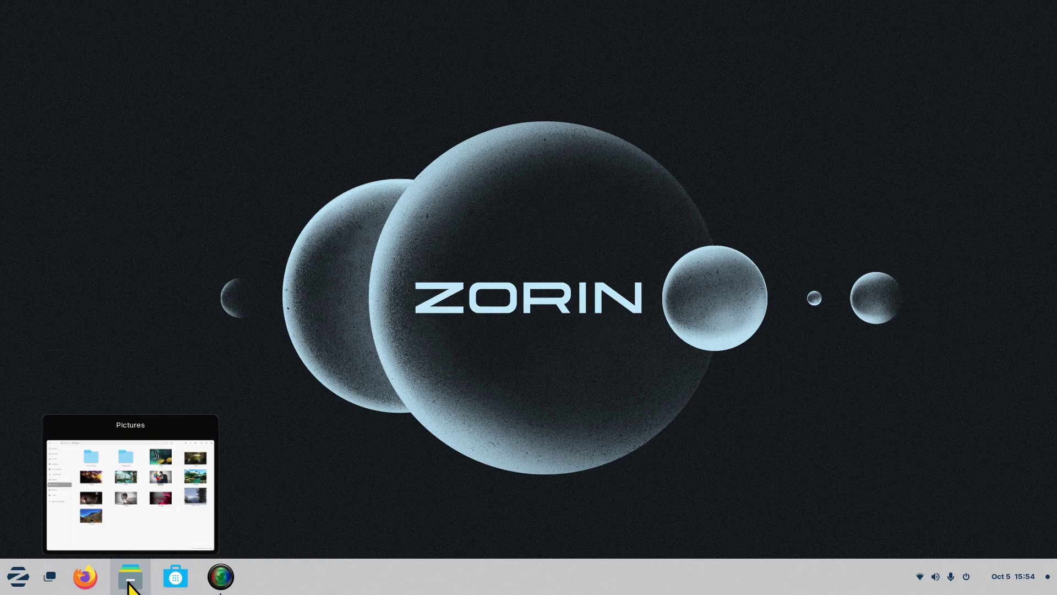
Step: Set 31.jpg from Pictures as the wallpaper, replacing the existing copy, and close Files
click(130, 582)
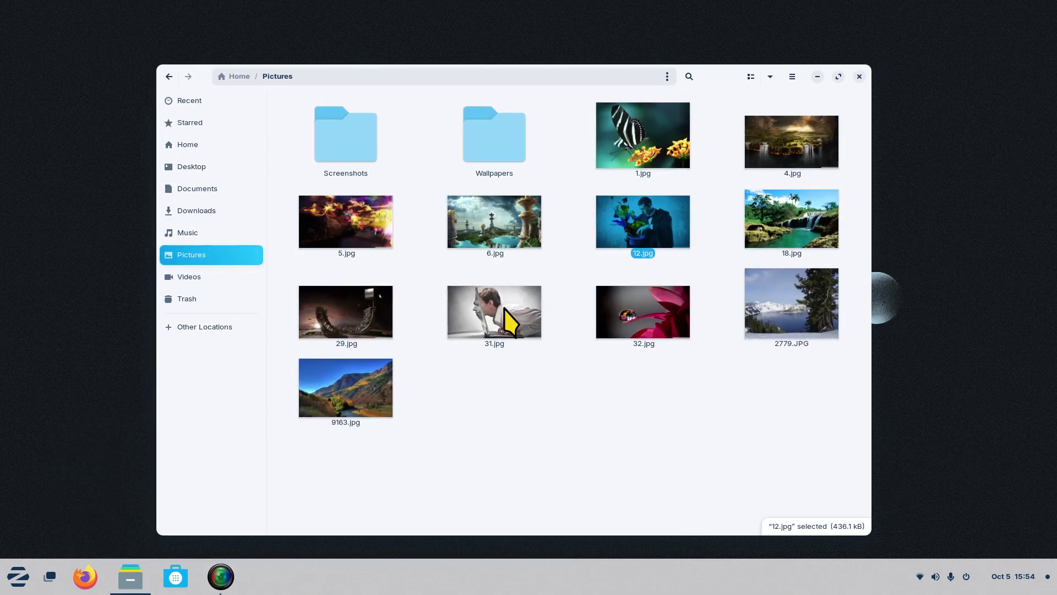
right_click(504, 319)
click(583, 439)
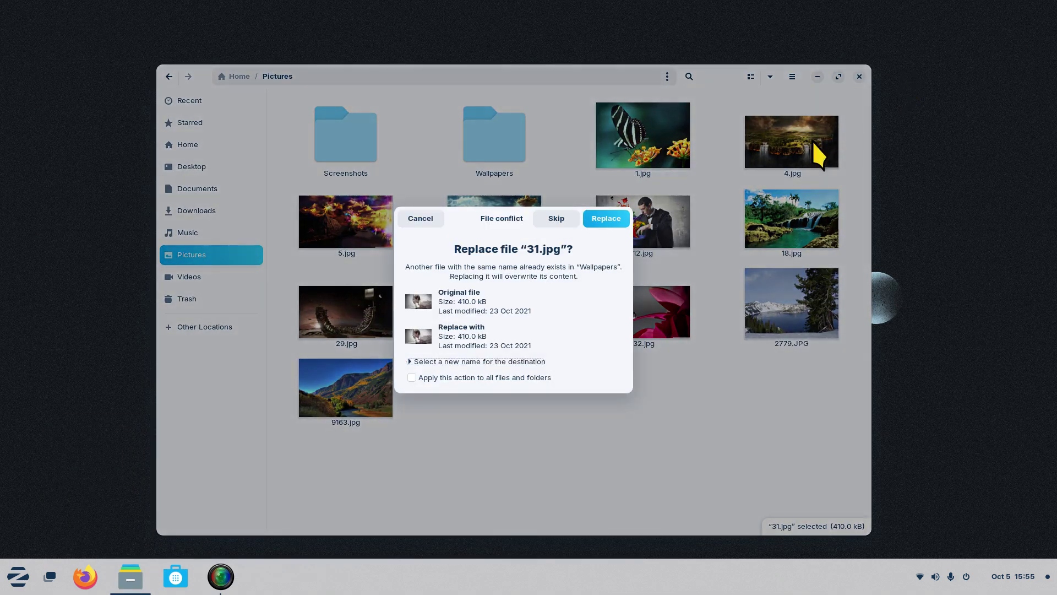
click(614, 221)
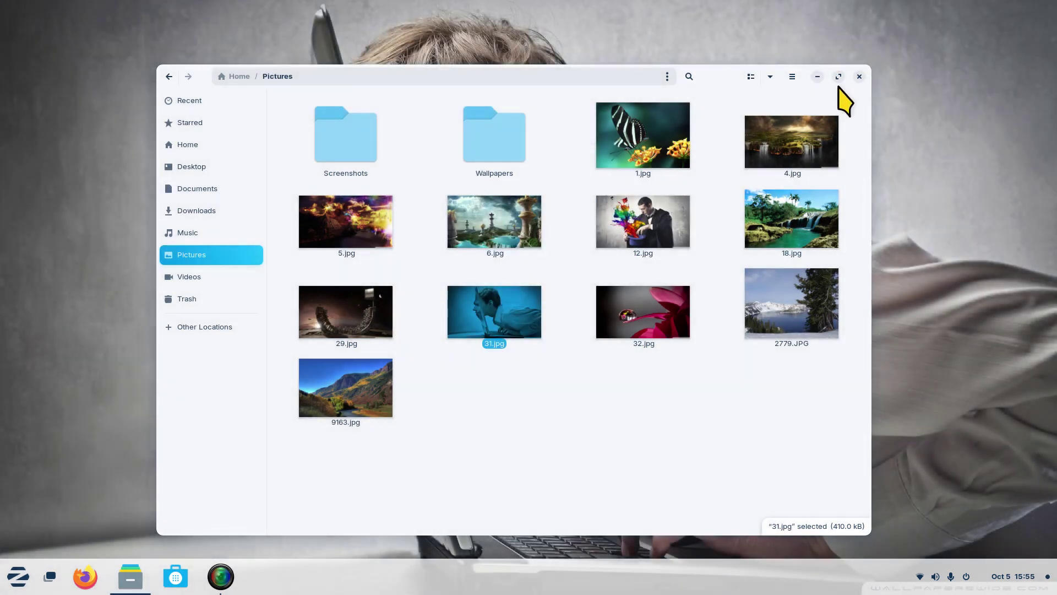
click(859, 76)
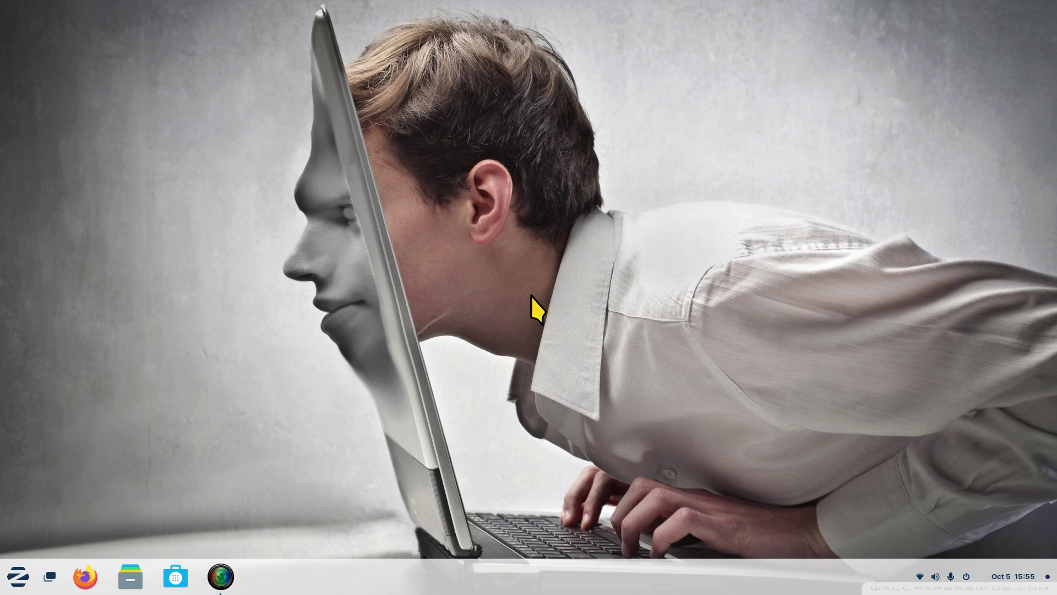
click(87, 578)
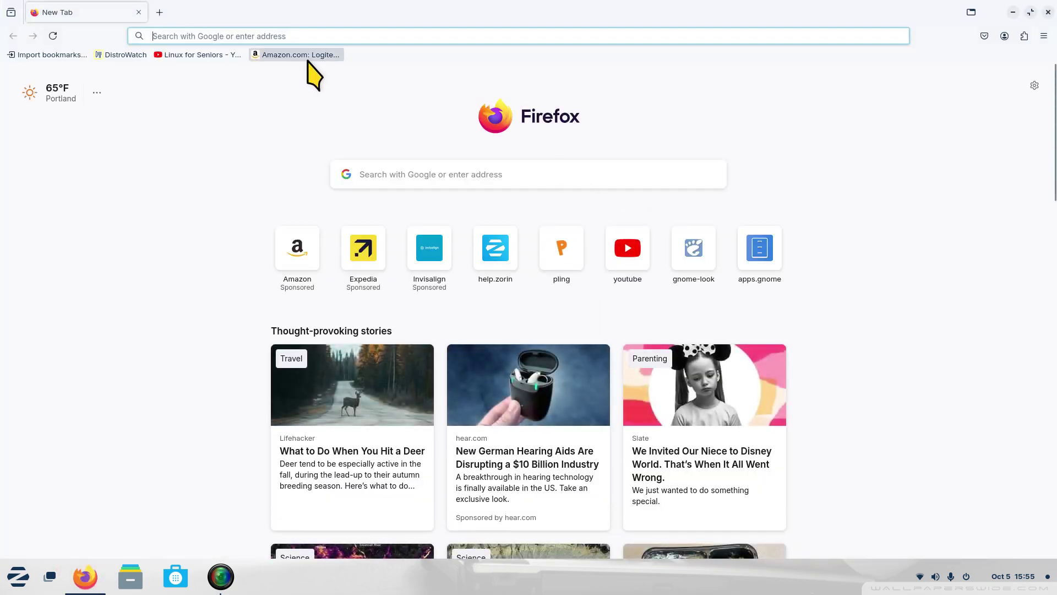
click(308, 58)
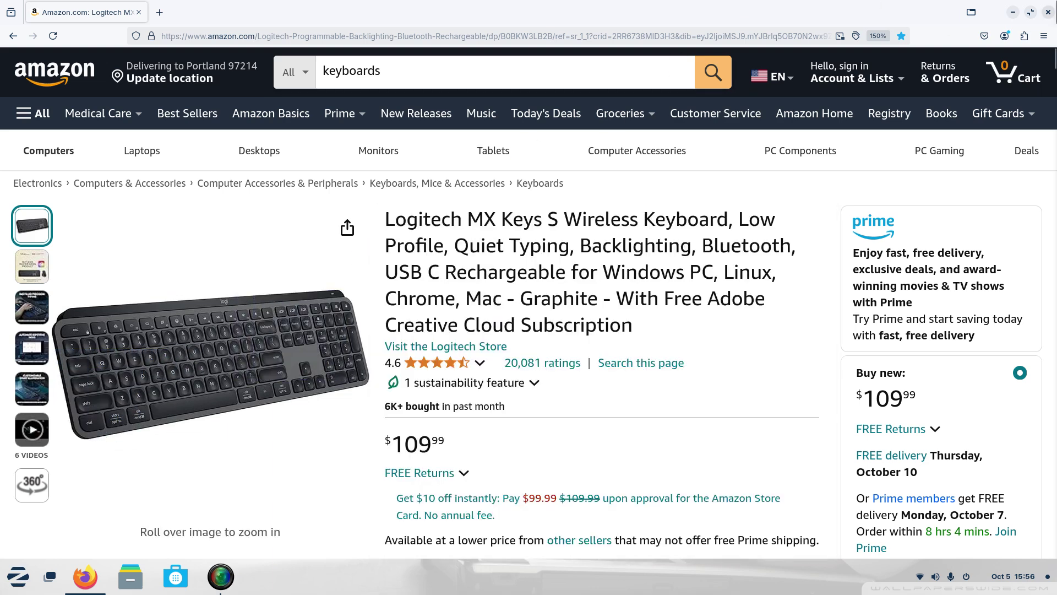
click(1048, 12)
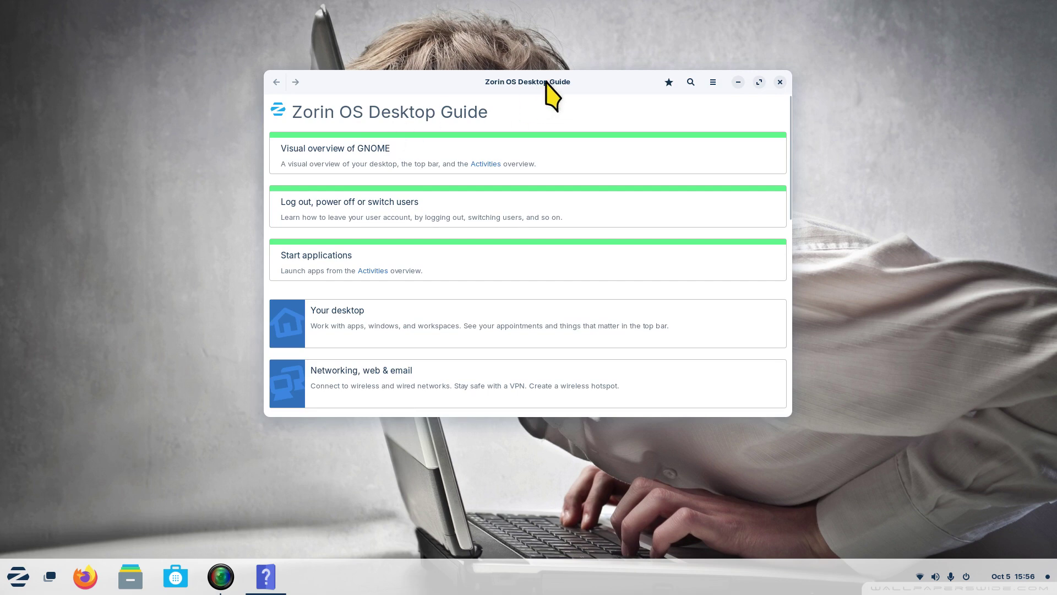
drag(545, 82, 437, 100)
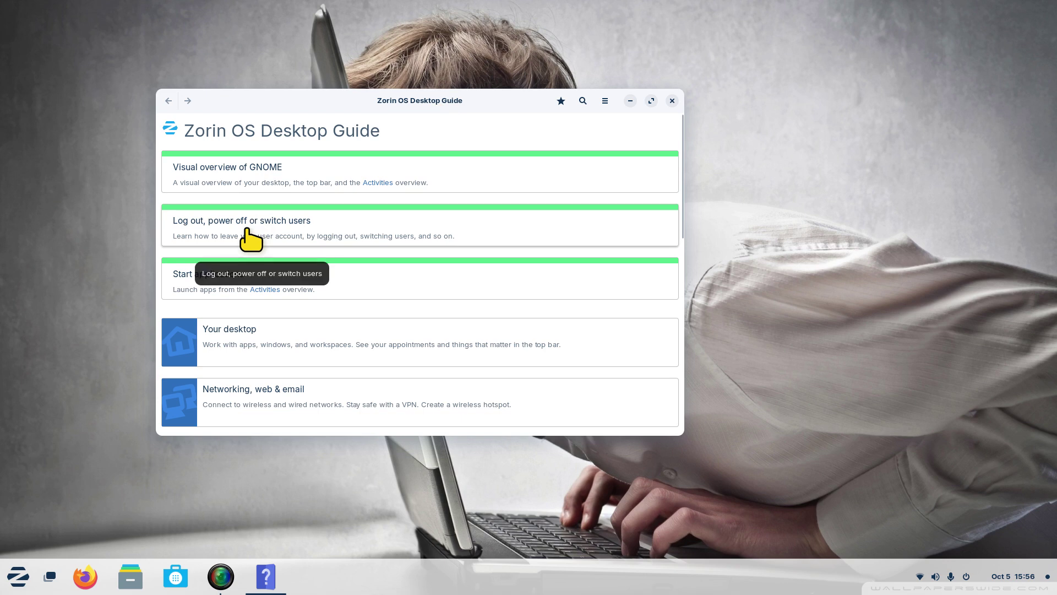
scroll(252, 358, down, 1)
click(254, 309)
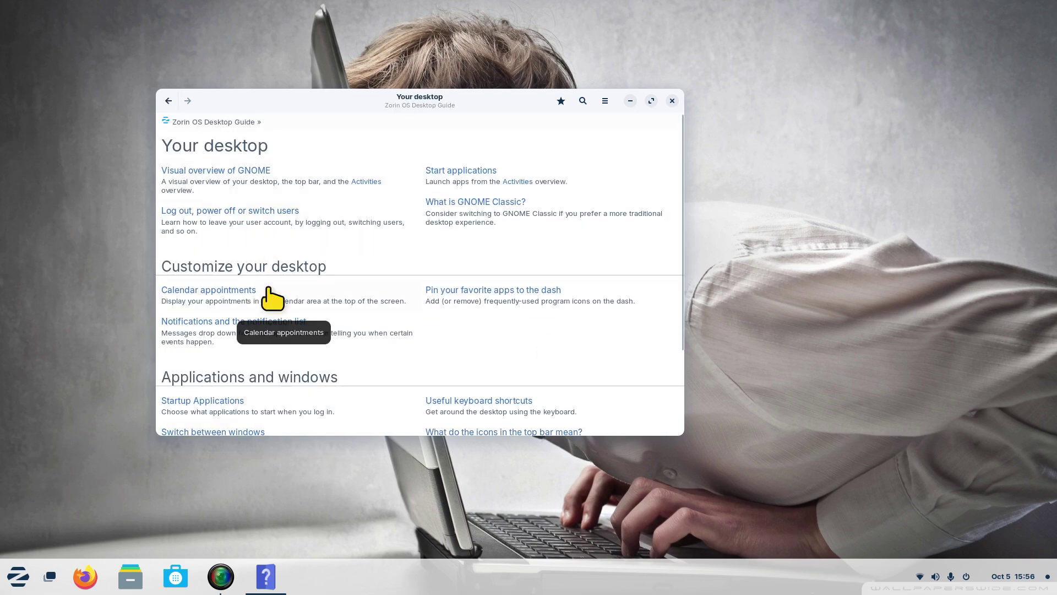
click(672, 101)
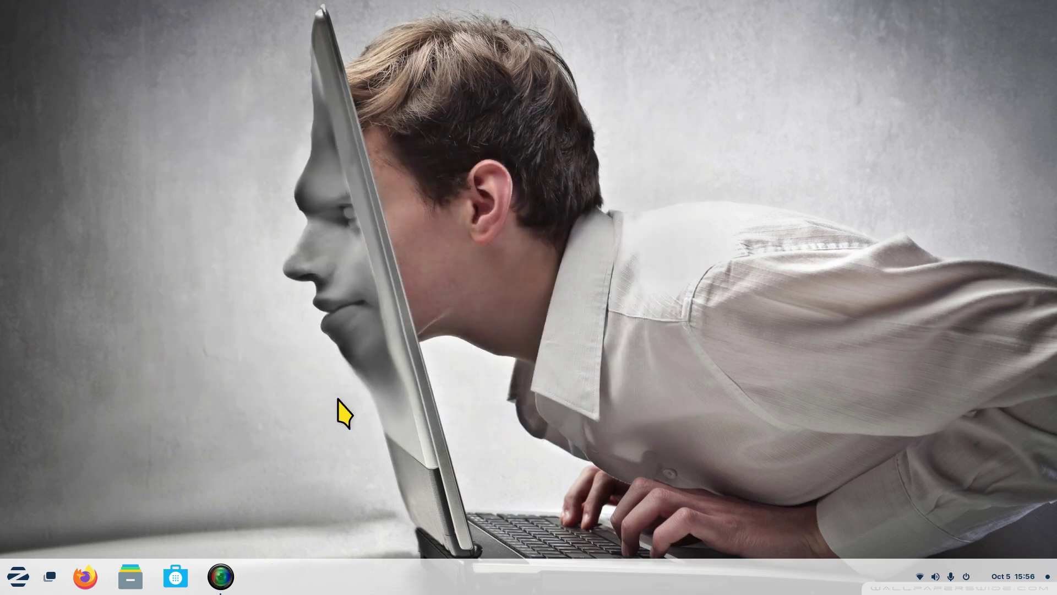
Step: Open Files on Home, view About Files and its Nautilus website in Firefox, then close both
click(131, 577)
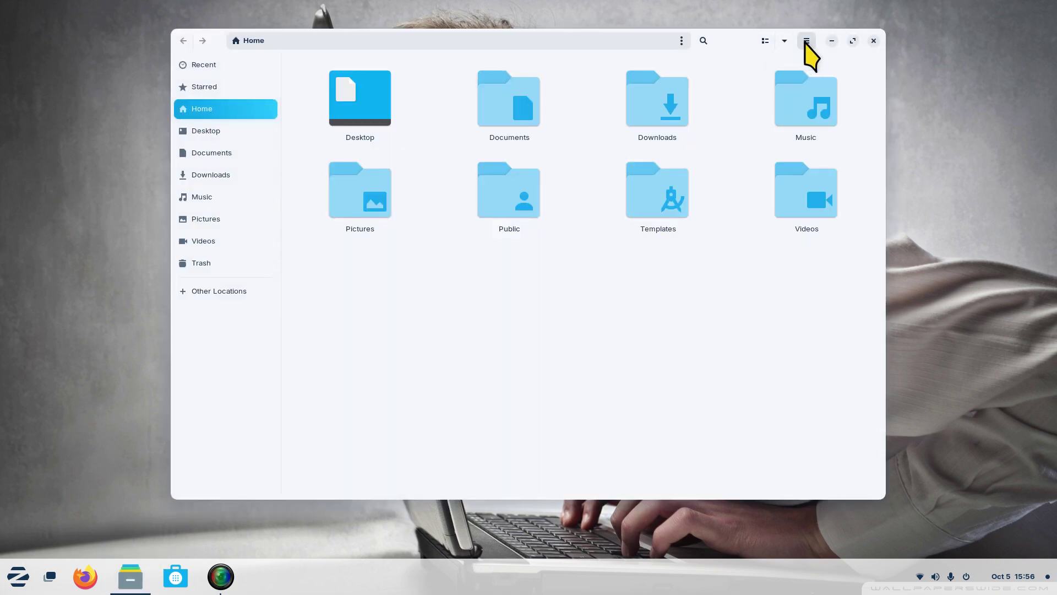
click(806, 41)
click(787, 210)
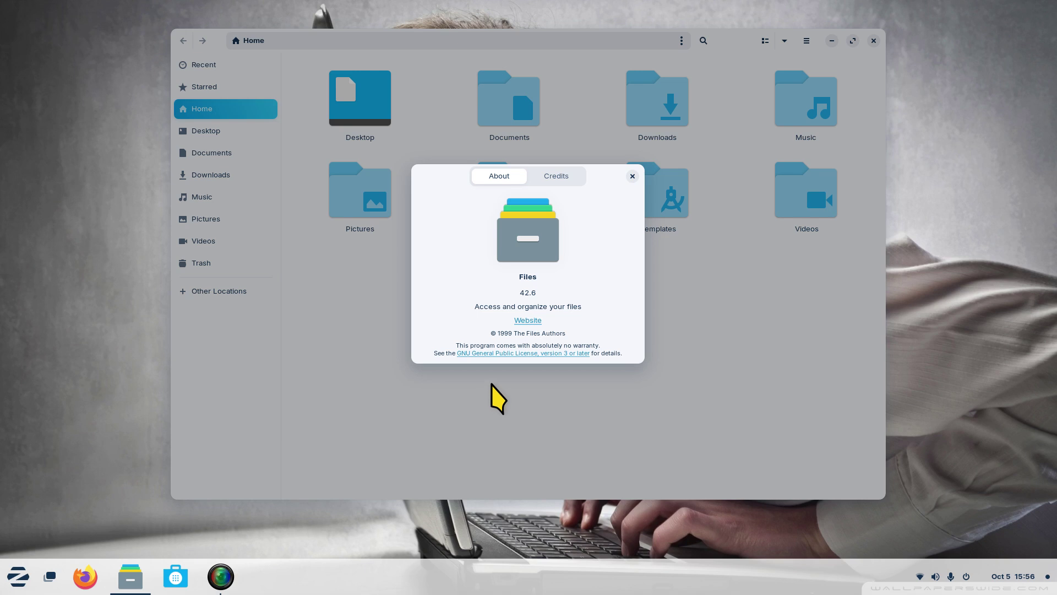
click(526, 320)
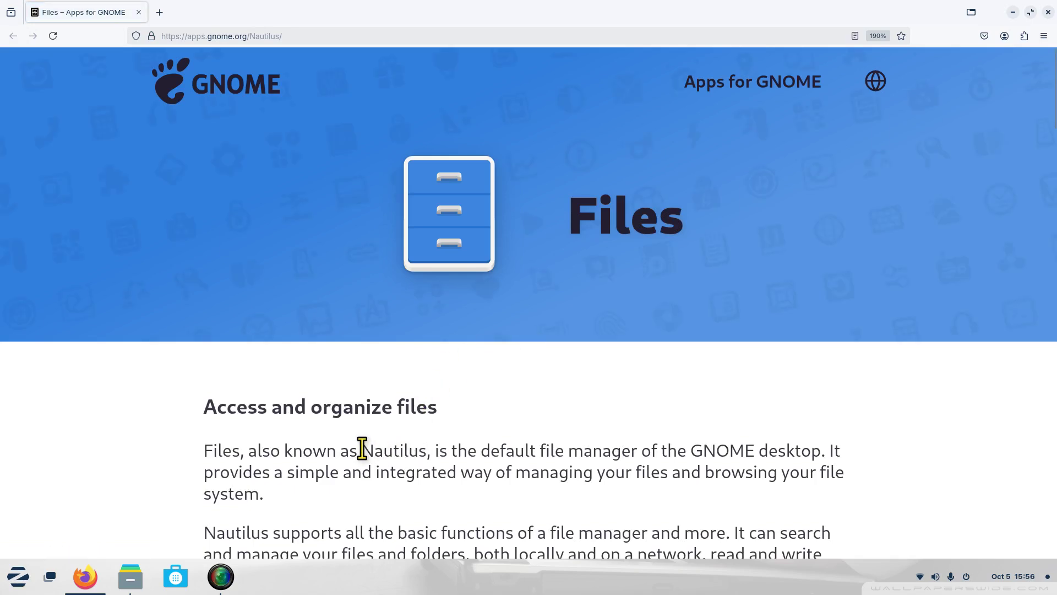
drag(361, 449, 426, 449)
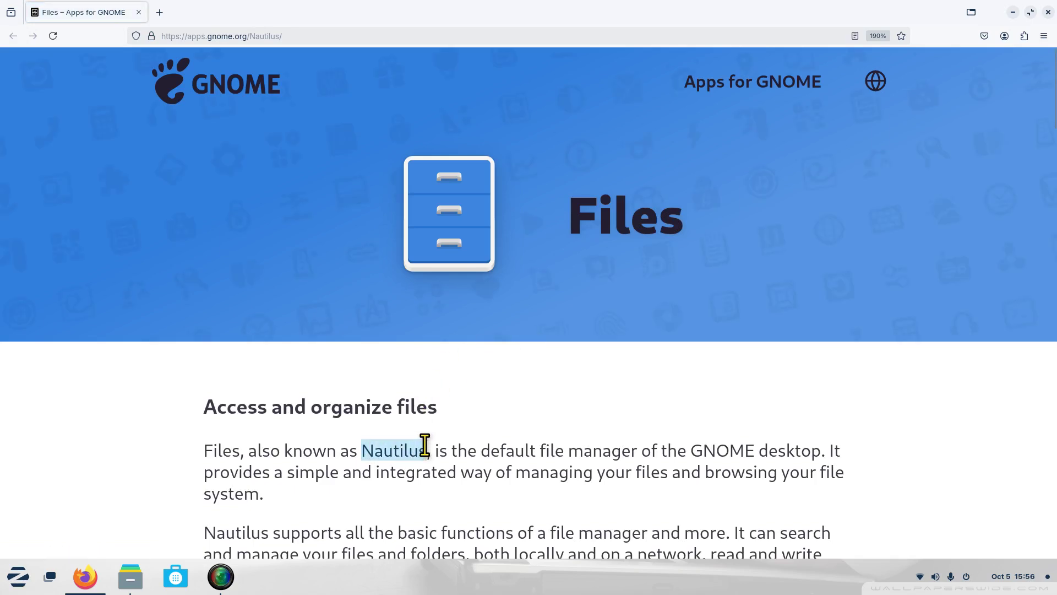
click(1048, 12)
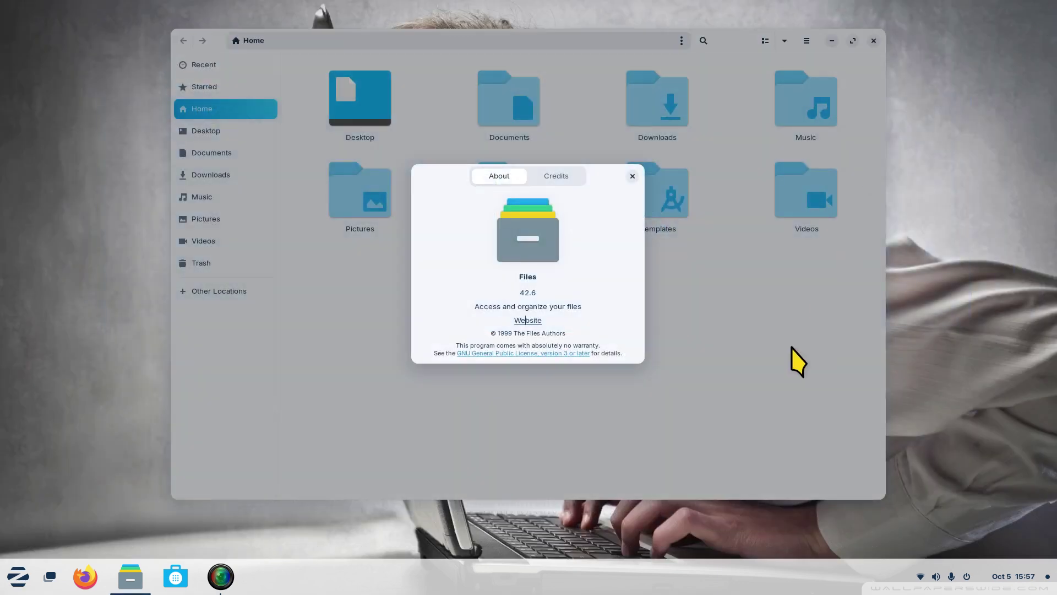
click(632, 176)
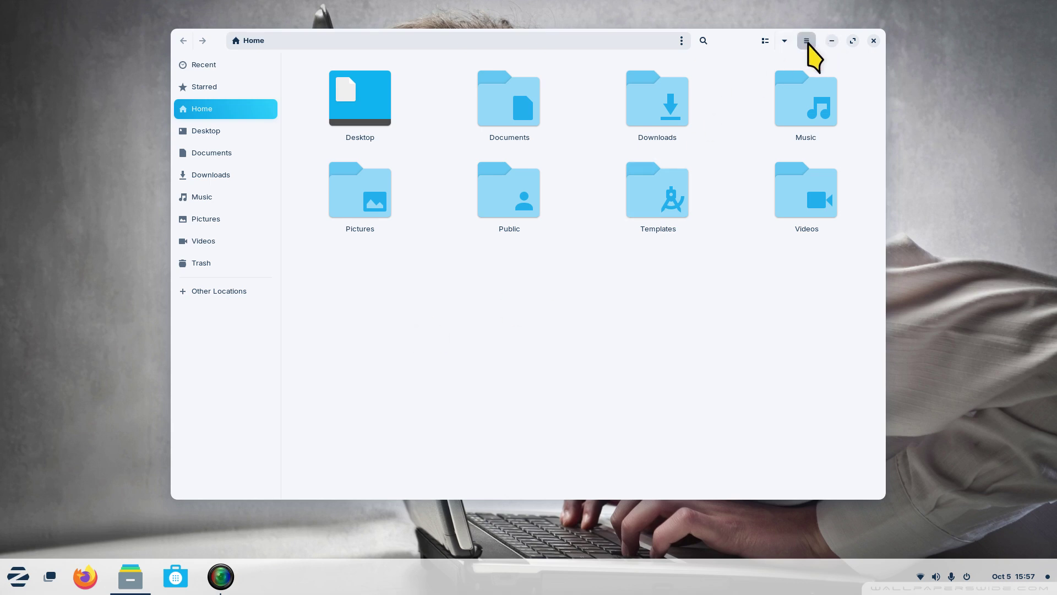
Step: Show the About Files dialog once more and dismiss it
click(806, 40)
click(797, 210)
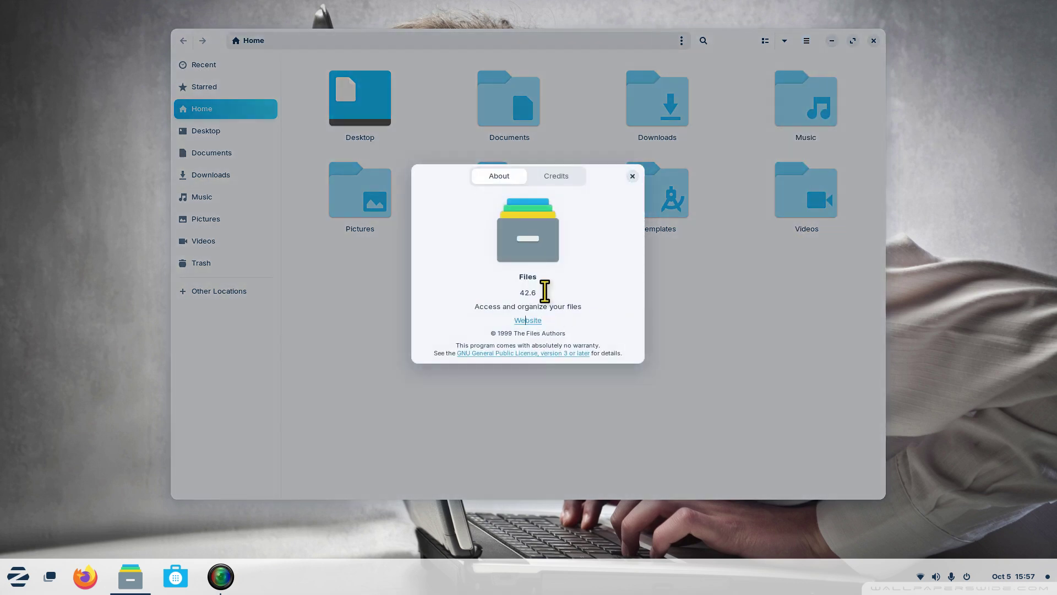
click(632, 176)
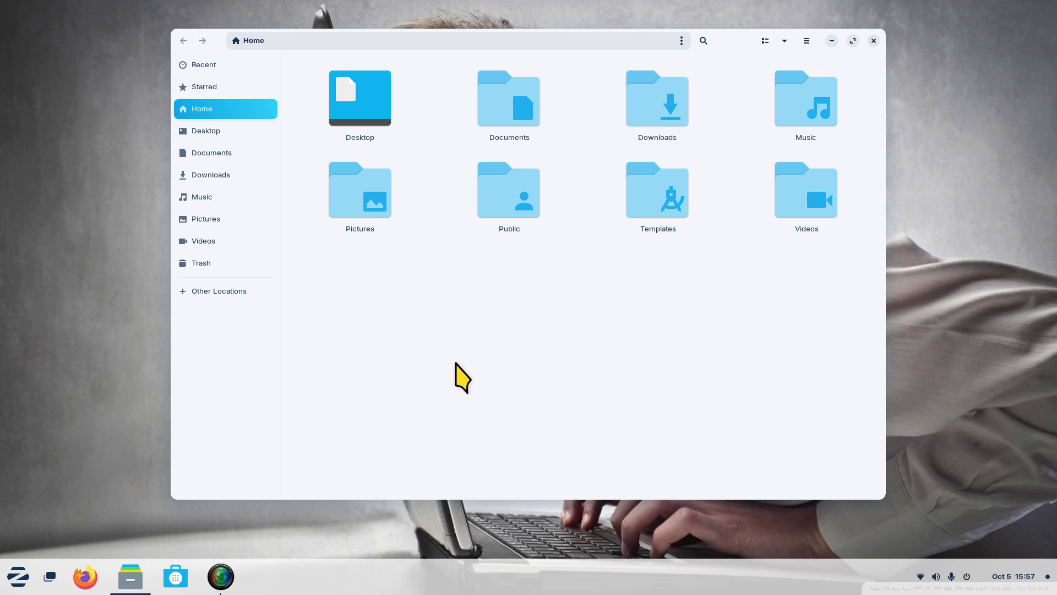
key(ctrl+minus)
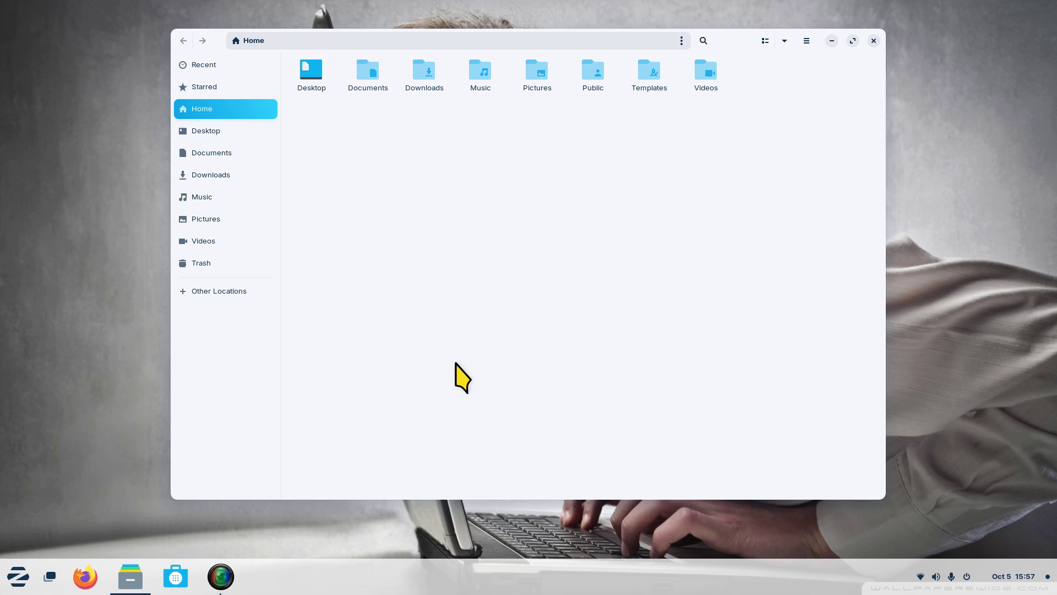
key(ctrl+plus)
key(ctrl+plus)
key(ctrl+minus)
key(ctrl+minus)
key(ctrl+plus)
key(ctrl+plus)
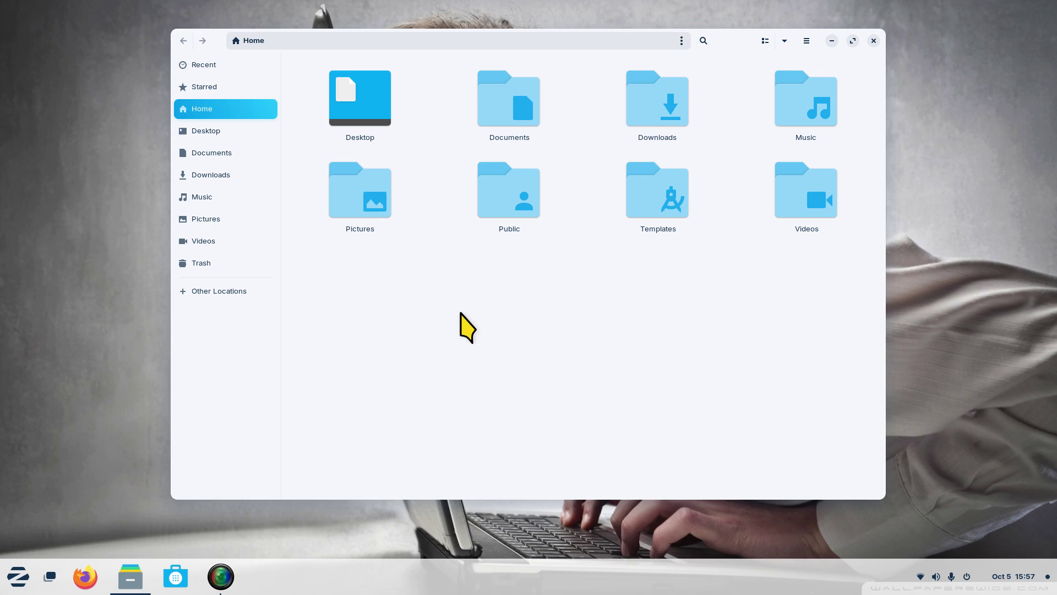
Step: Open Pictures and shrink, then re-enlarge, the image thumbnails with Ctrl+- and Ctrl++
click(209, 220)
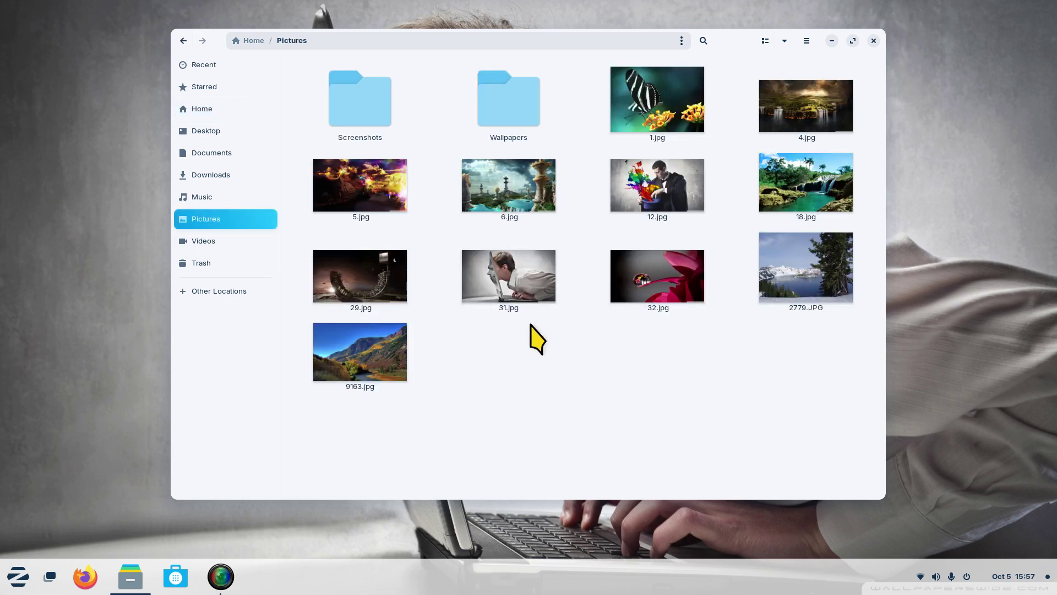
key(ctrl+minus)
key(ctrl+minus)
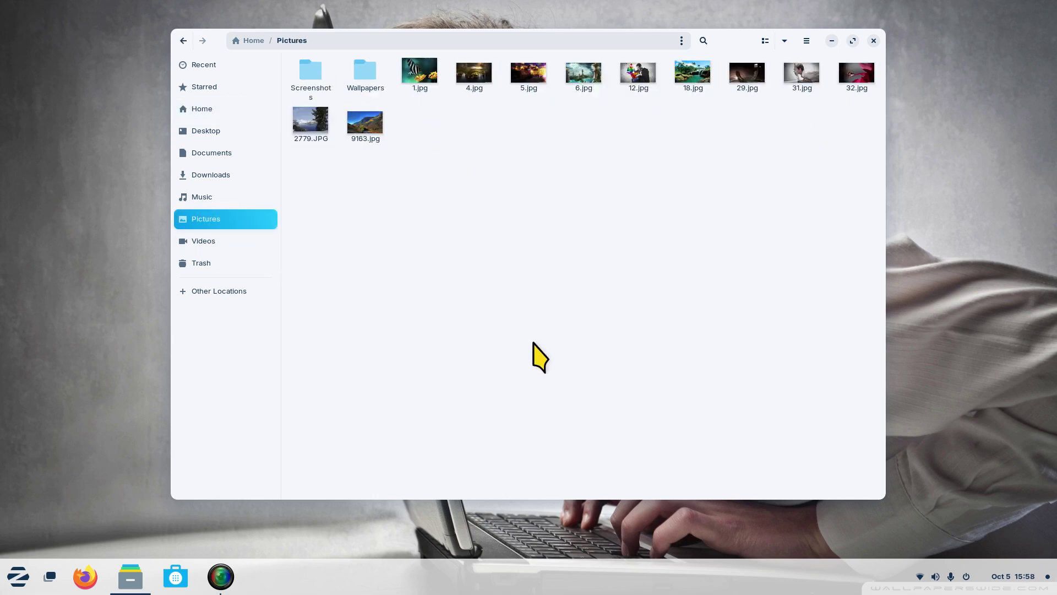
key(ctrl+plus)
key(ctrl+plus)
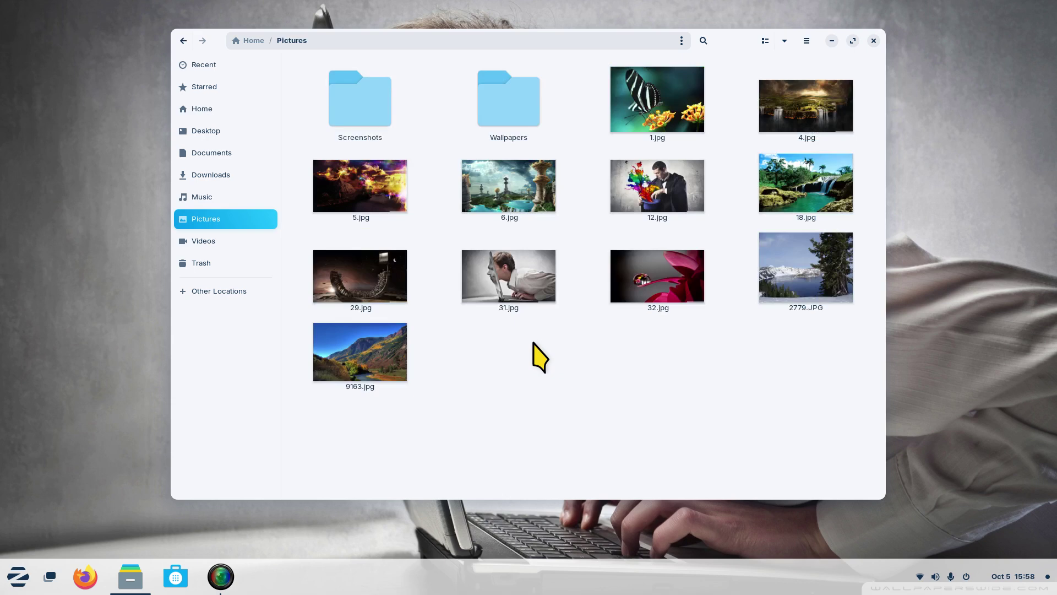
Step: Set 29.jpg as wallpaper, then 31.jpg with Replace, and return to Home
right_click(371, 266)
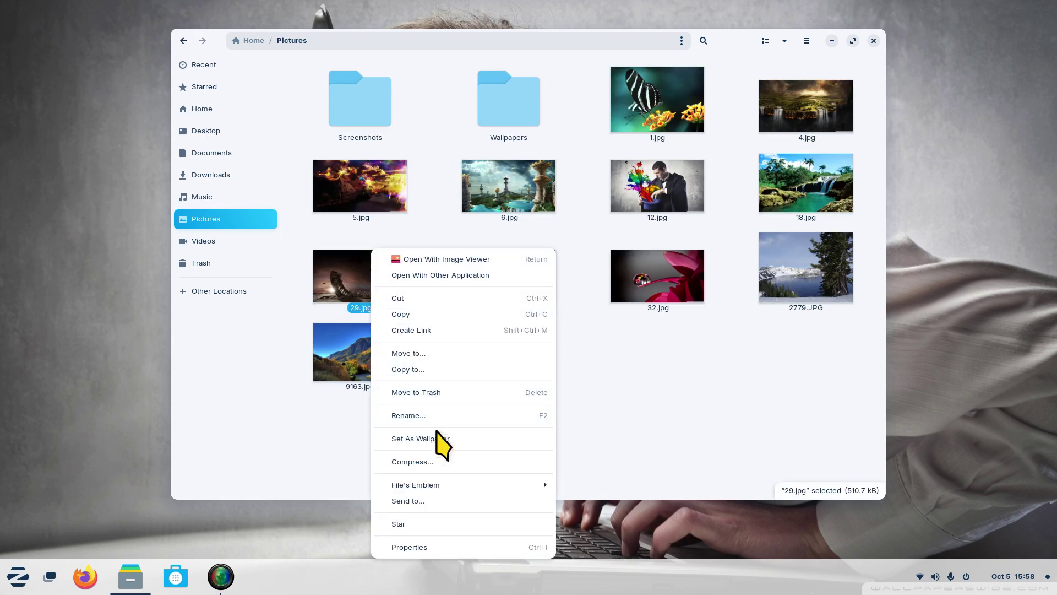
click(437, 441)
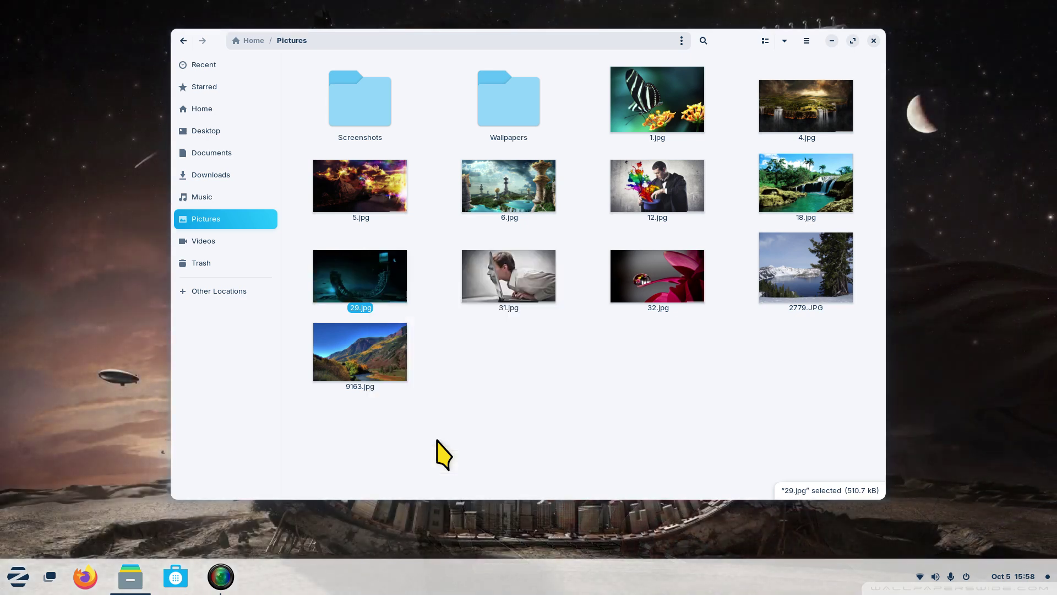
right_click(493, 274)
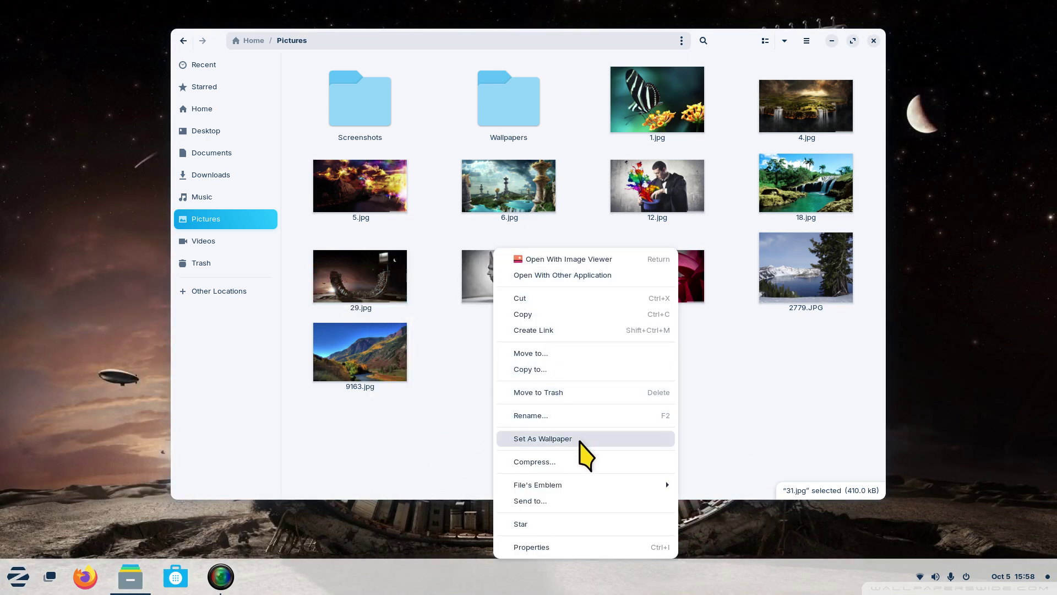
click(581, 441)
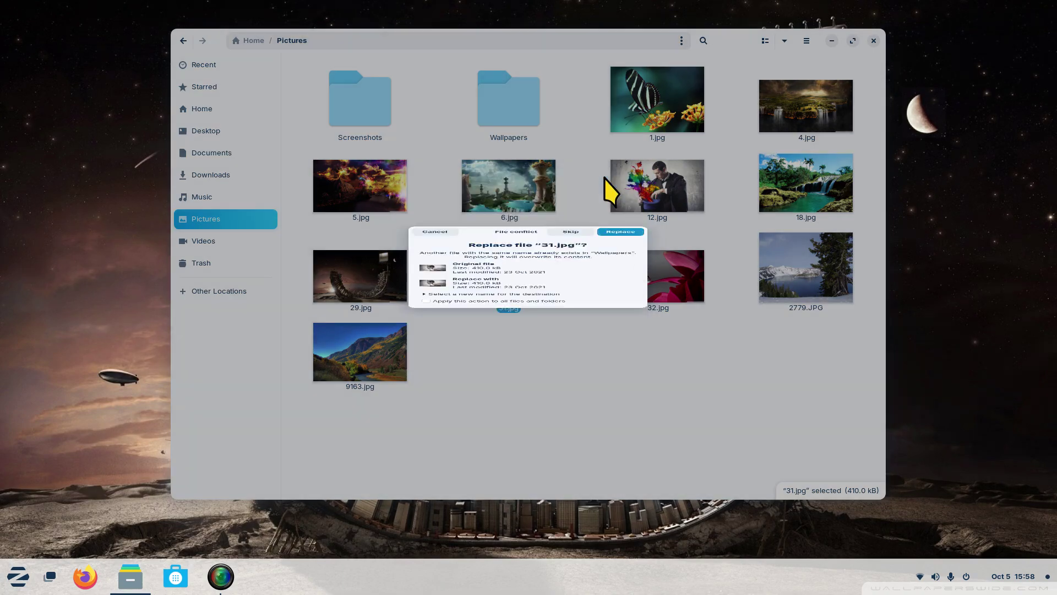
click(611, 184)
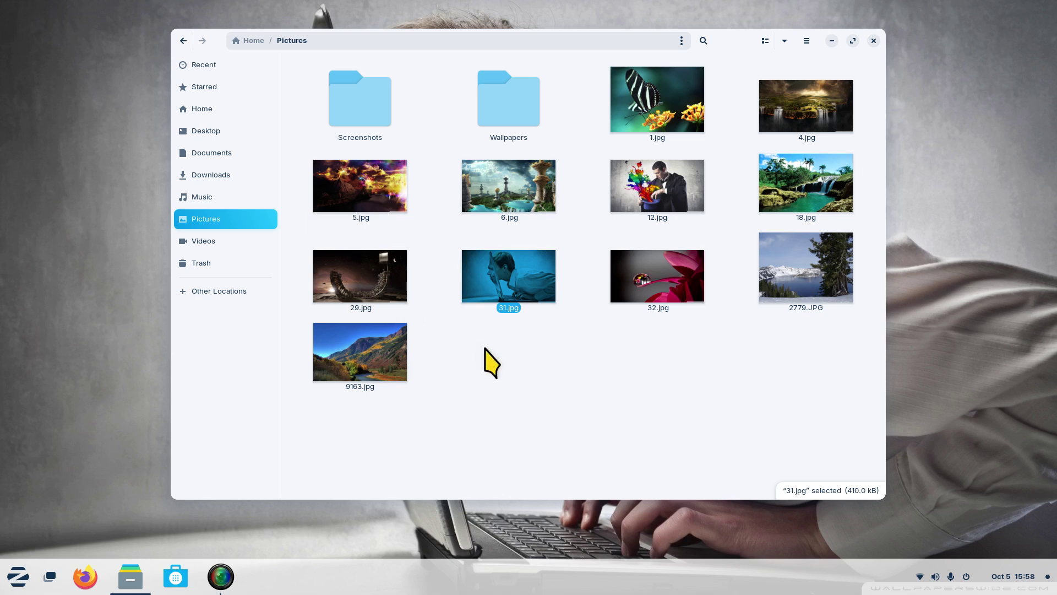
click(266, 117)
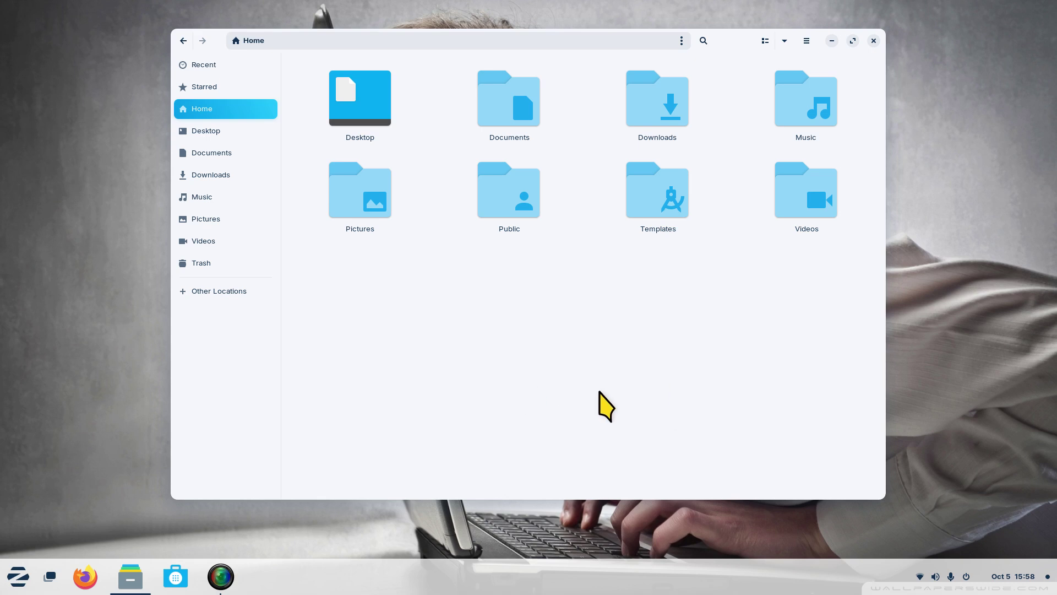
Step: Show hidden files in Home with Ctrl+H, open .icons and select the Radioactive theme folder
key(ctrl+h)
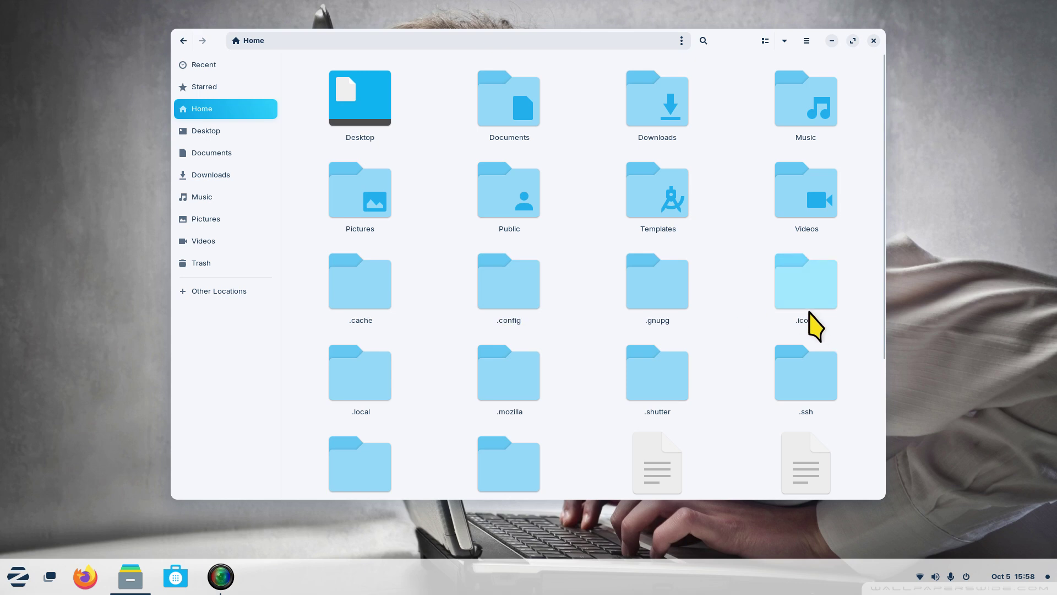
double_click(806, 292)
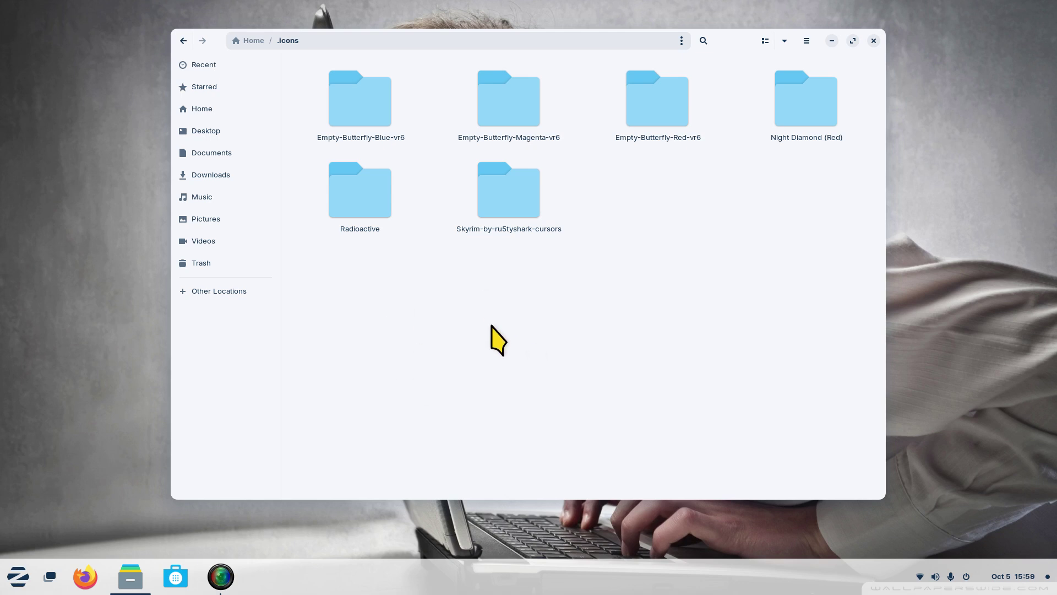
click(366, 223)
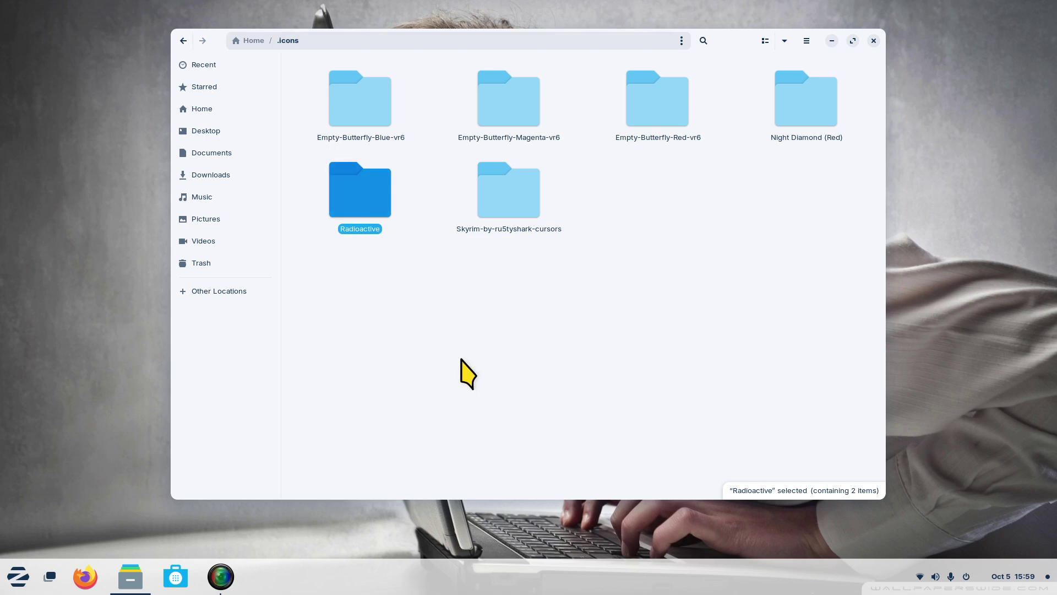
Step: Browse Other Locations > Computer to /usr/share and search for 'i'
click(244, 293)
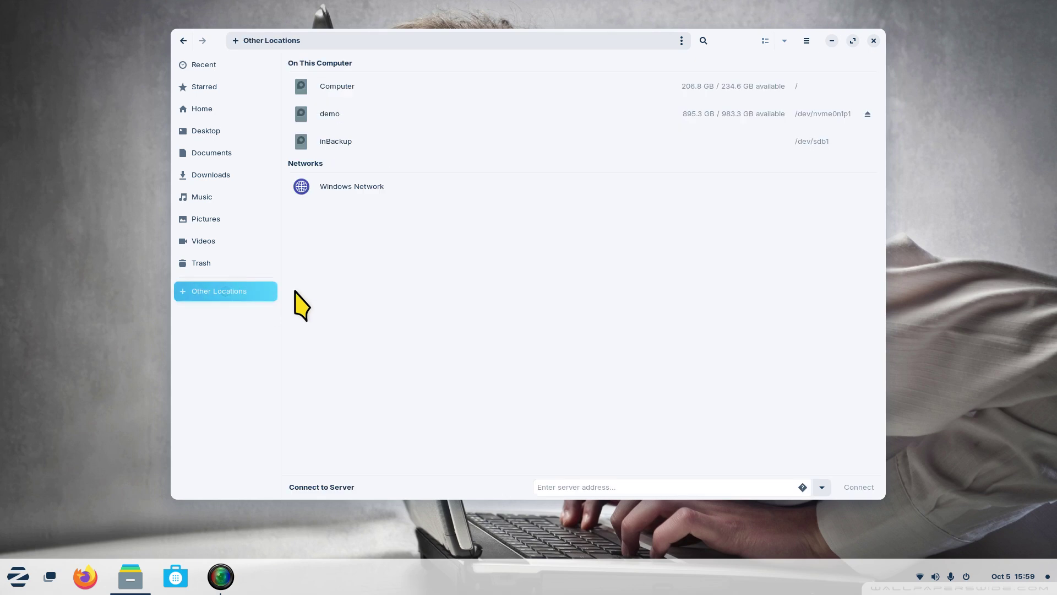
click(366, 88)
scroll(562, 378, down, 5)
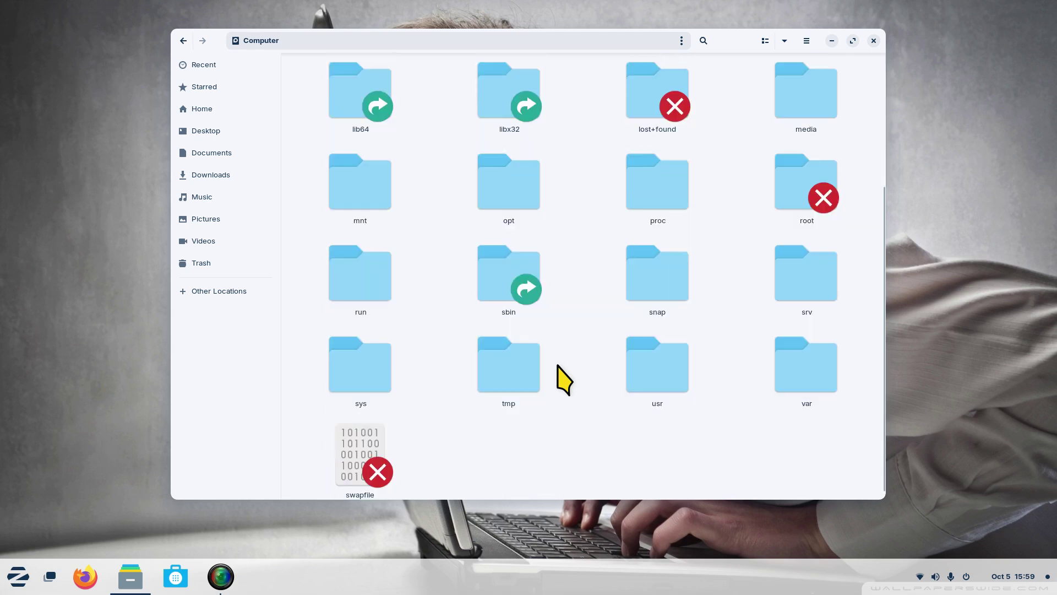
double_click(659, 366)
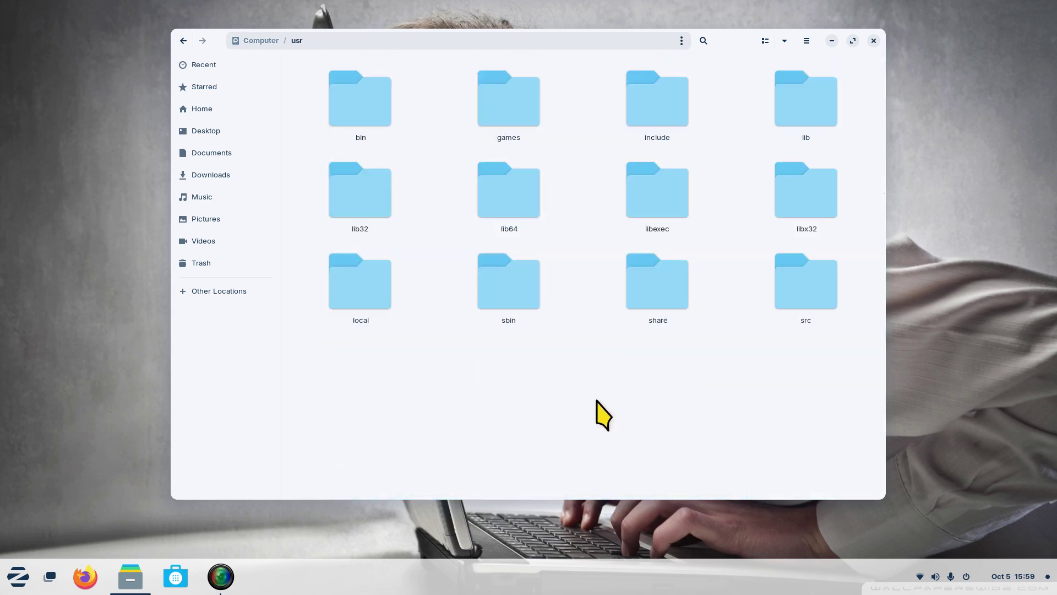
click(645, 295)
double_click(650, 303)
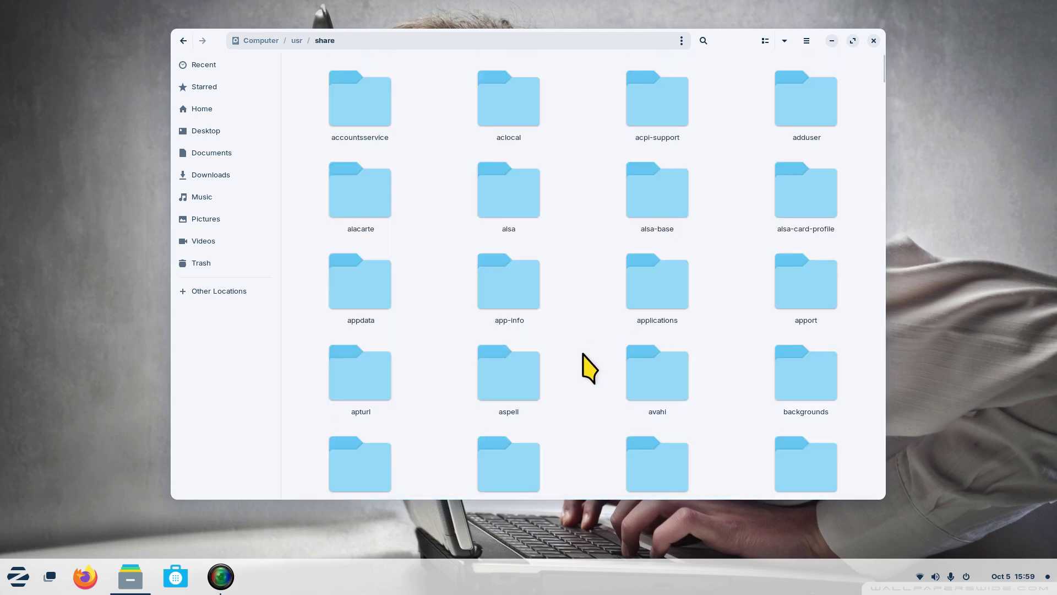
scroll(589, 363, down, 10)
scroll(585, 357, down, 8)
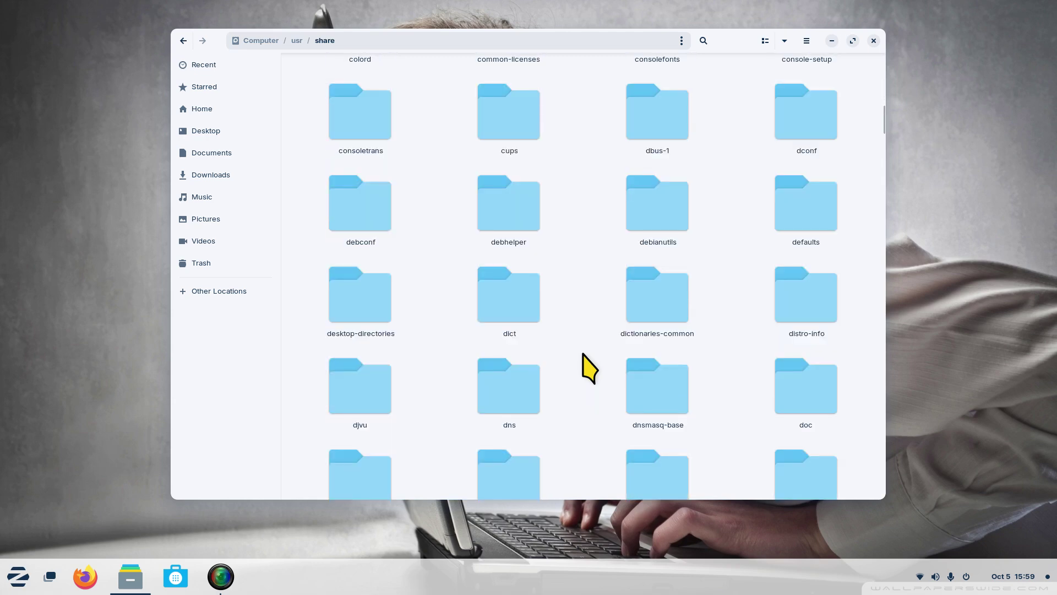
text(i)
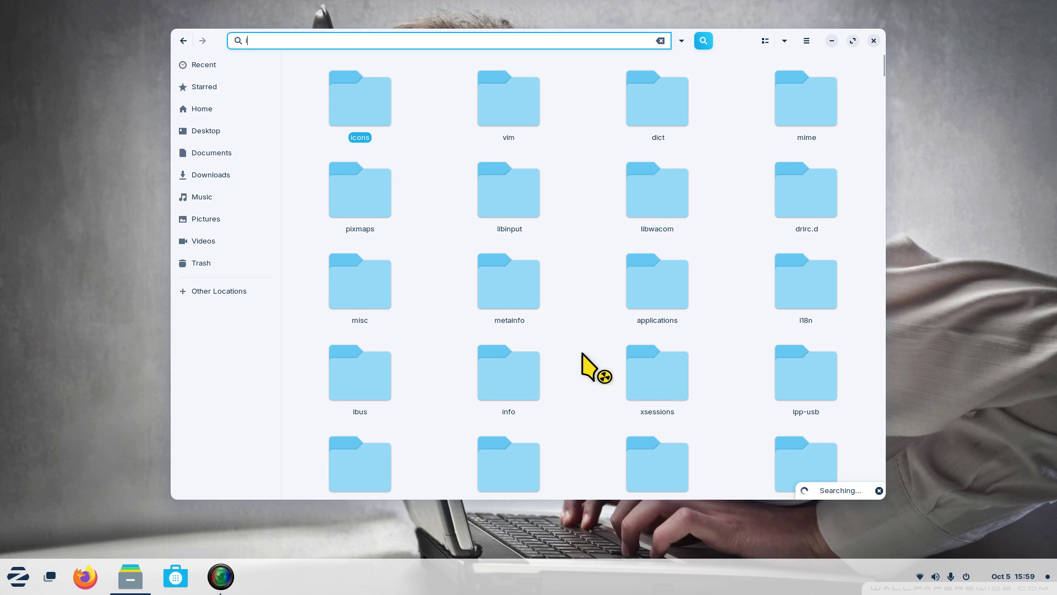
Step: Check the icons folder's Permissions in Properties, move the window left, and close the dialog
right_click(355, 107)
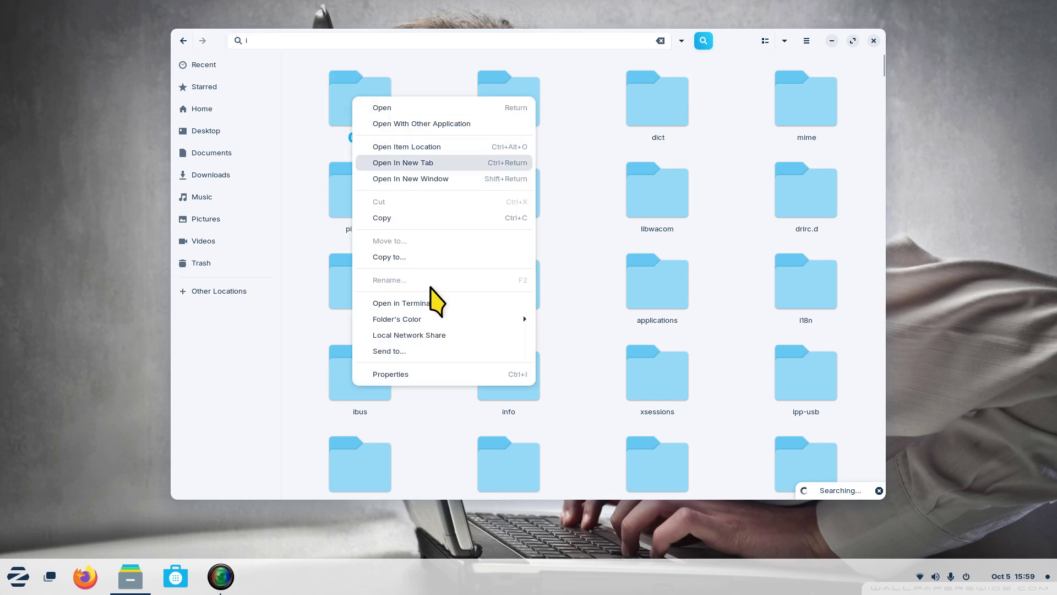
click(429, 373)
click(501, 178)
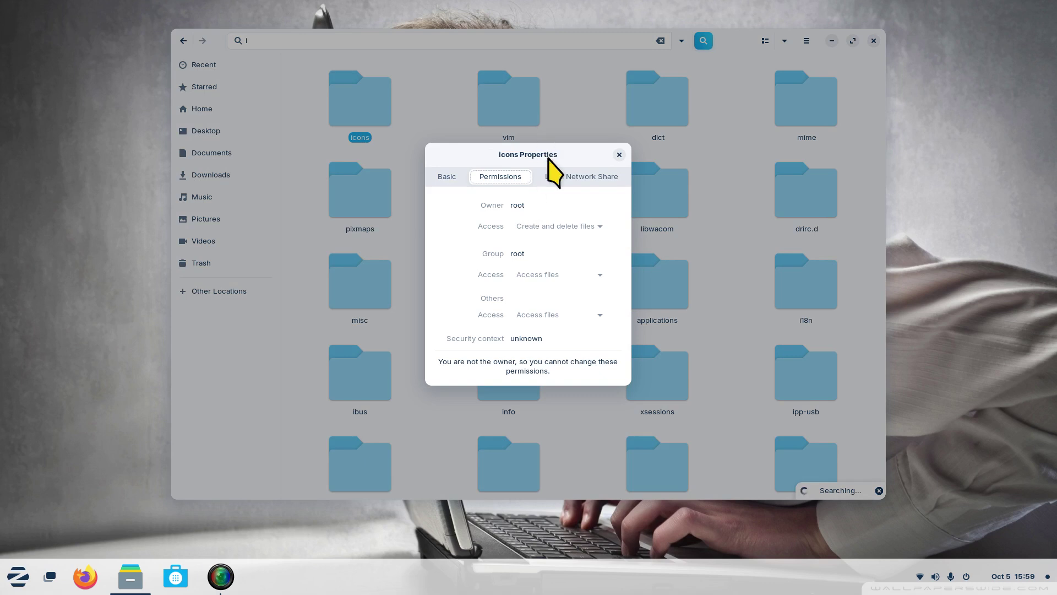
drag(547, 154, 425, 162)
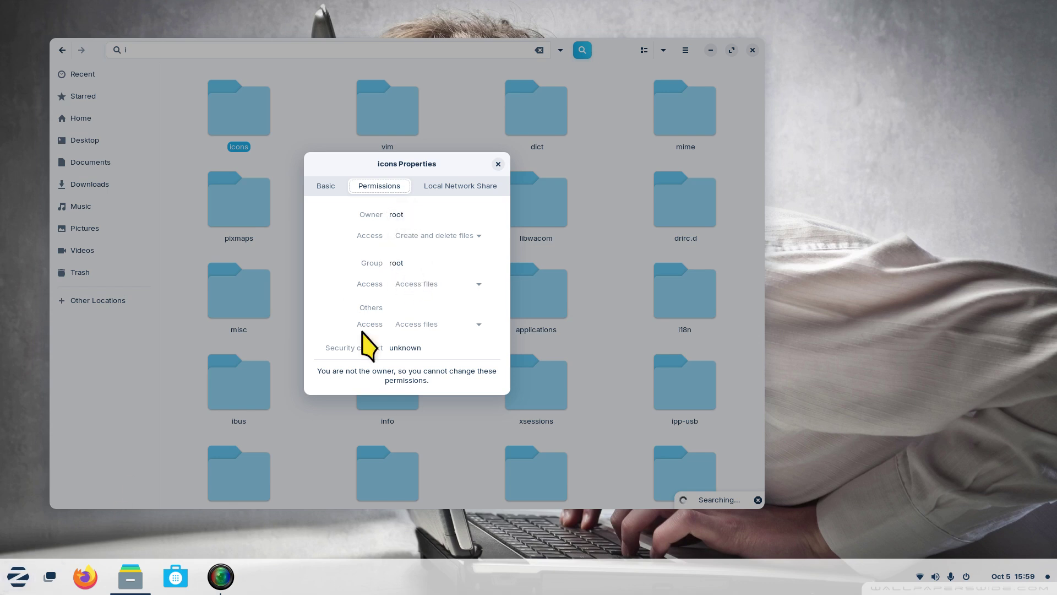
click(498, 164)
click(251, 110)
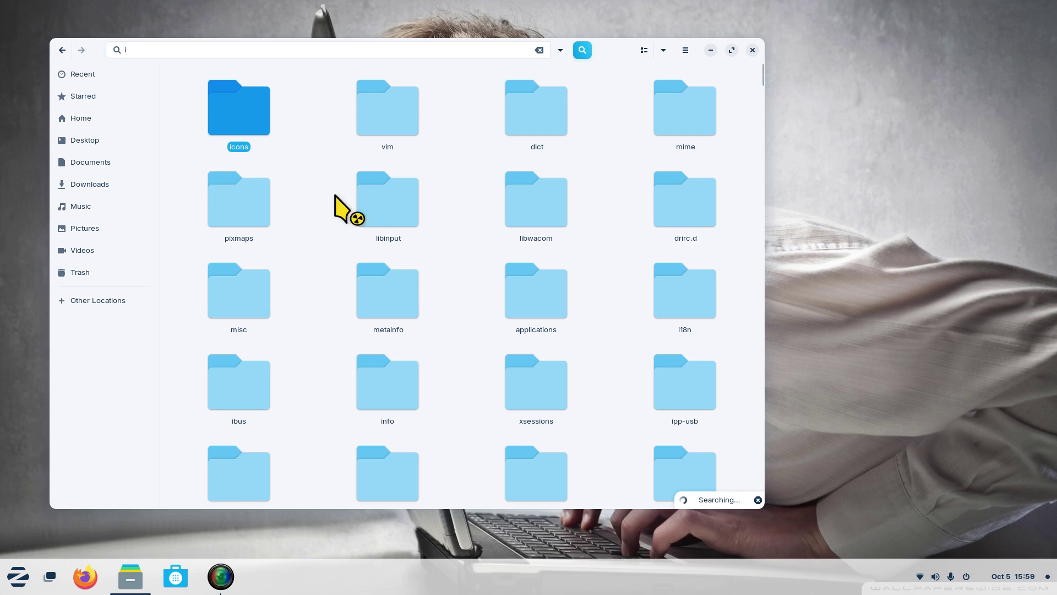
Step: Open /usr/share/icons, bring up the Adwaita folder's context menu, and dismiss it unchanged
double_click(245, 113)
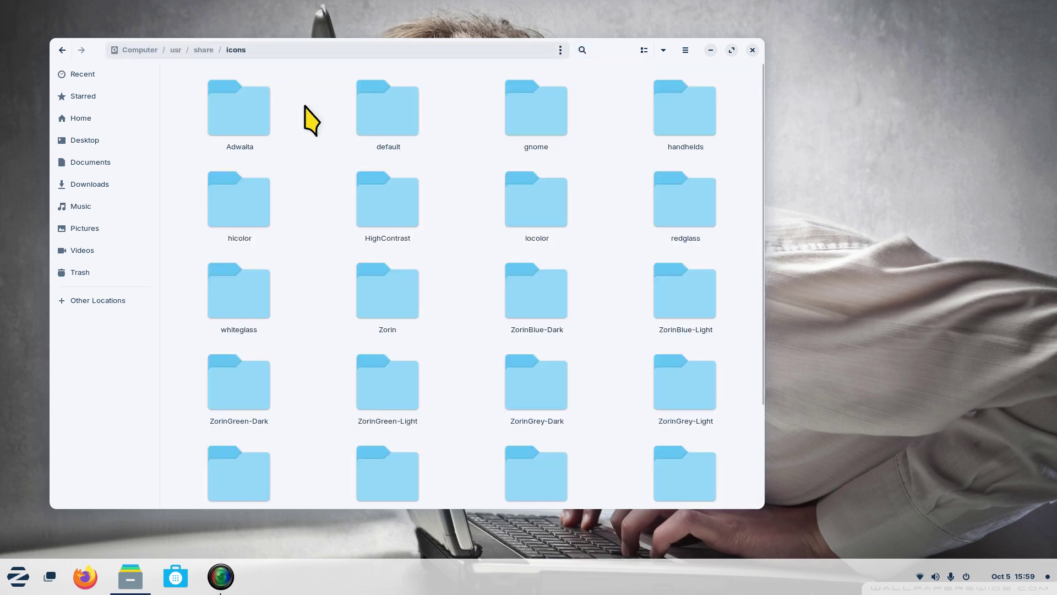
click(253, 121)
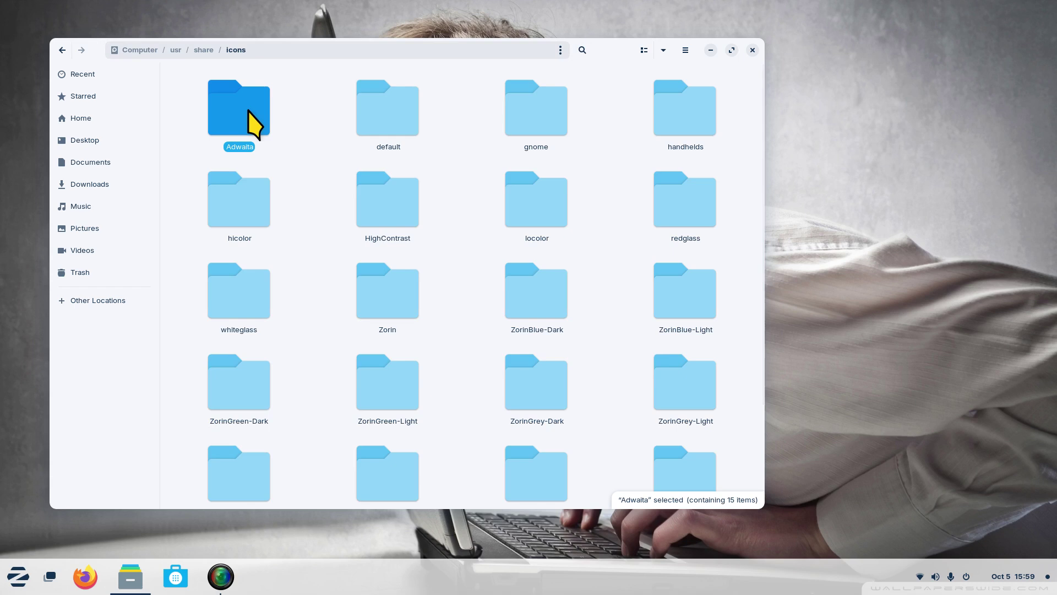
right_click(249, 111)
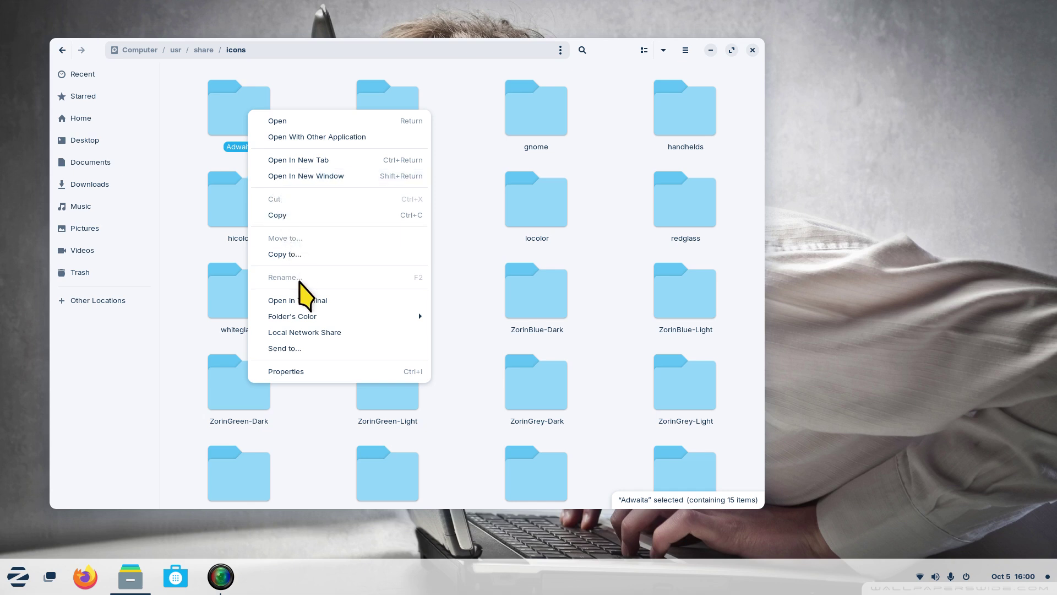
click(320, 77)
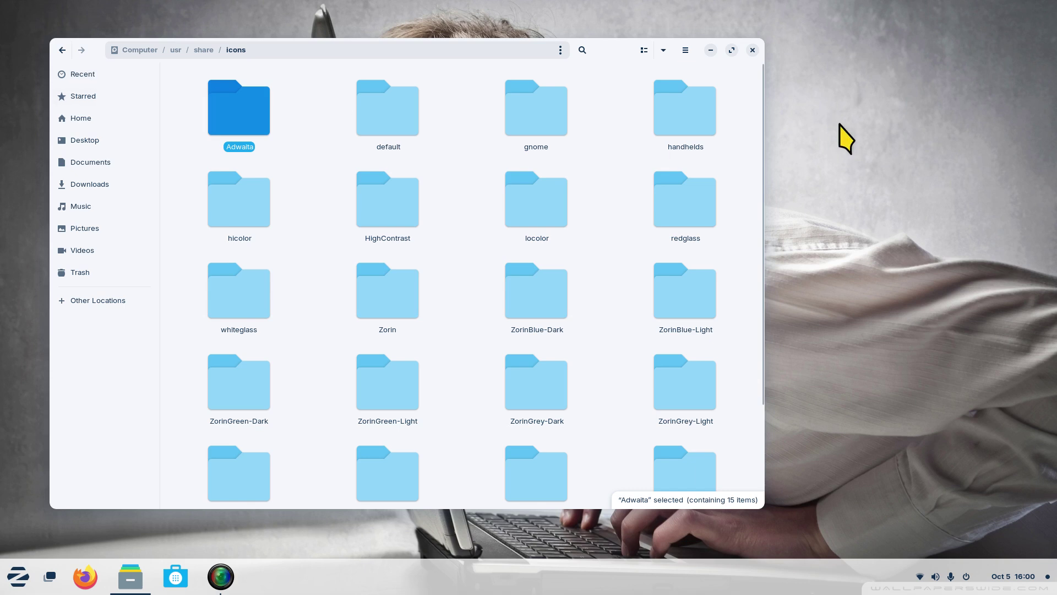
Step: Return to Home, hide dotfiles with Ctrl+H, and confirm Show Hidden Files is unchecked
click(95, 119)
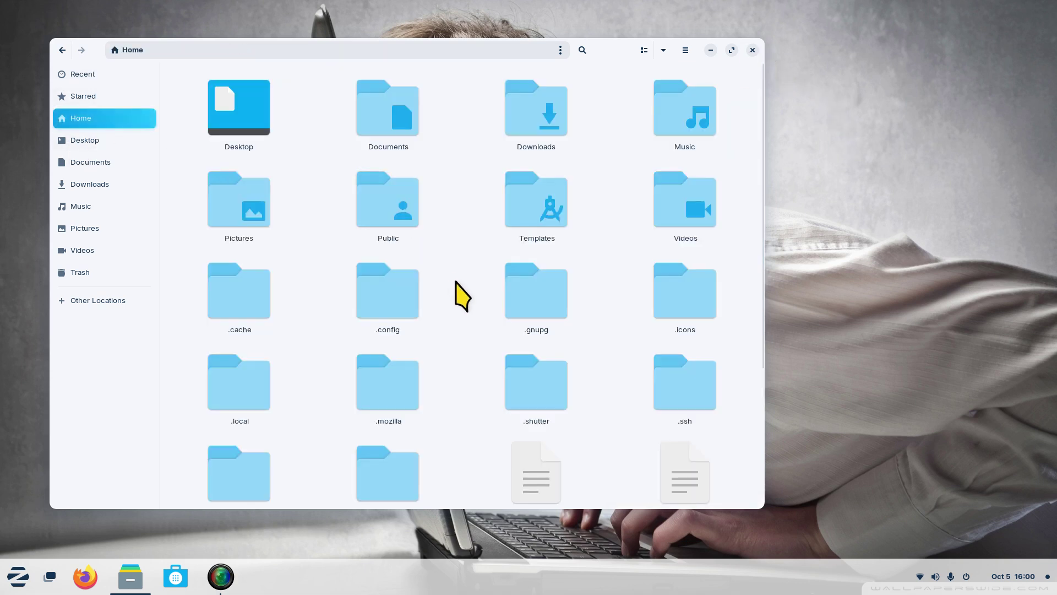
scroll(463, 300, down, 5)
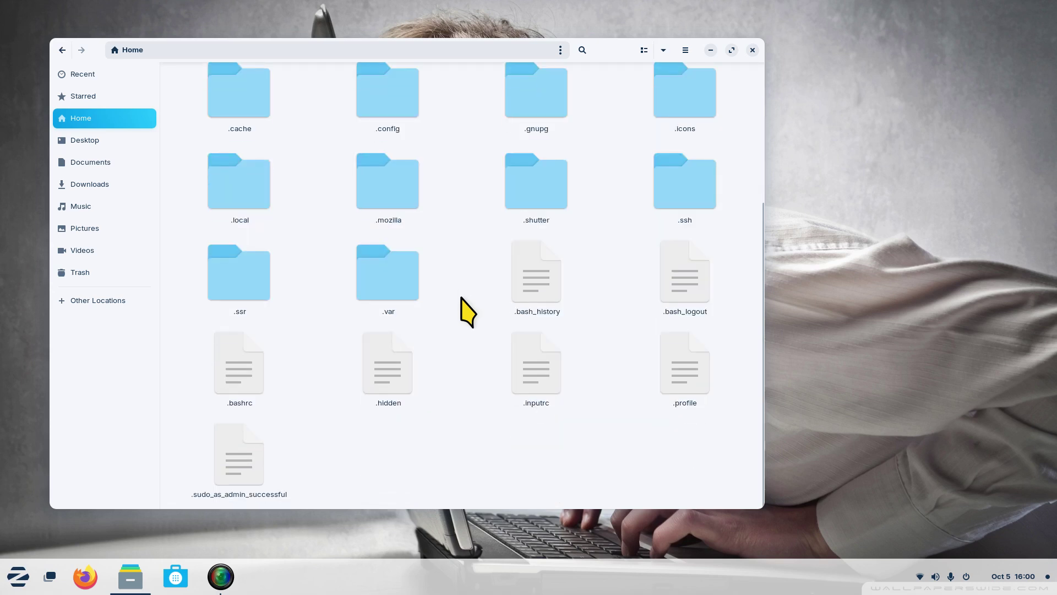
key(ctrl+h)
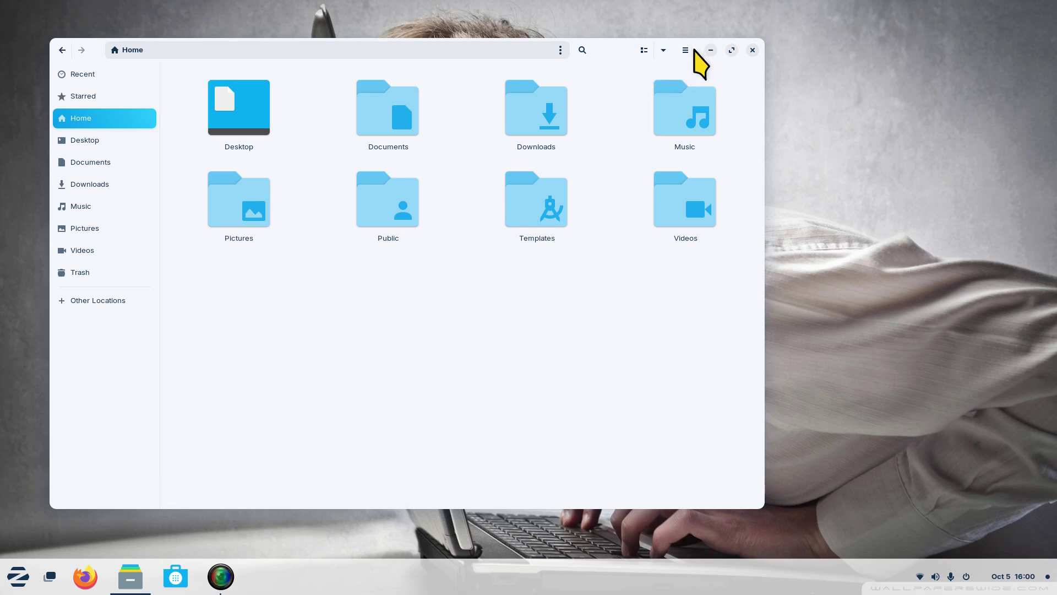
click(685, 50)
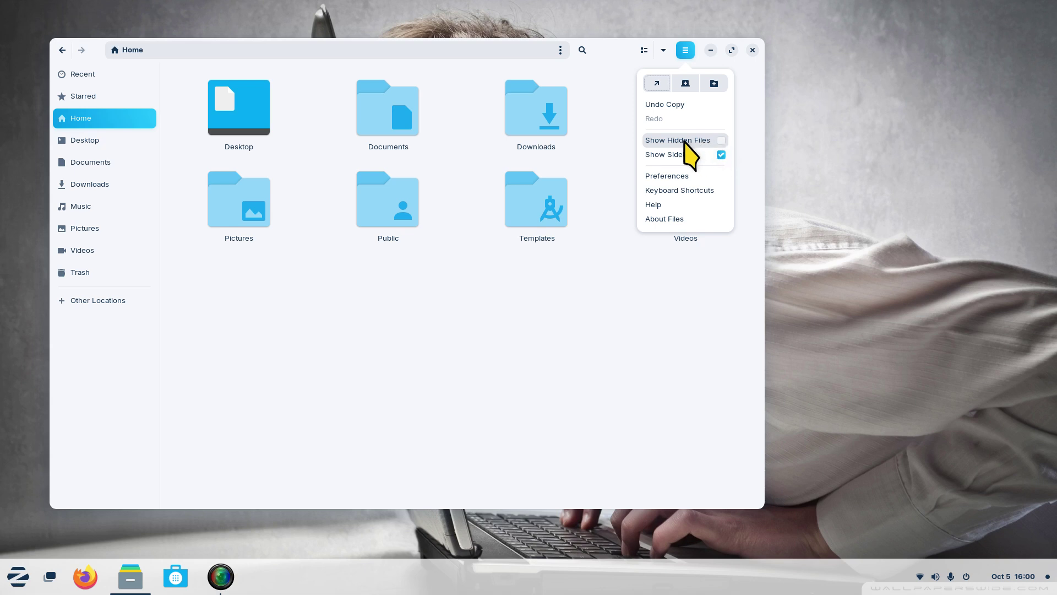
click(649, 311)
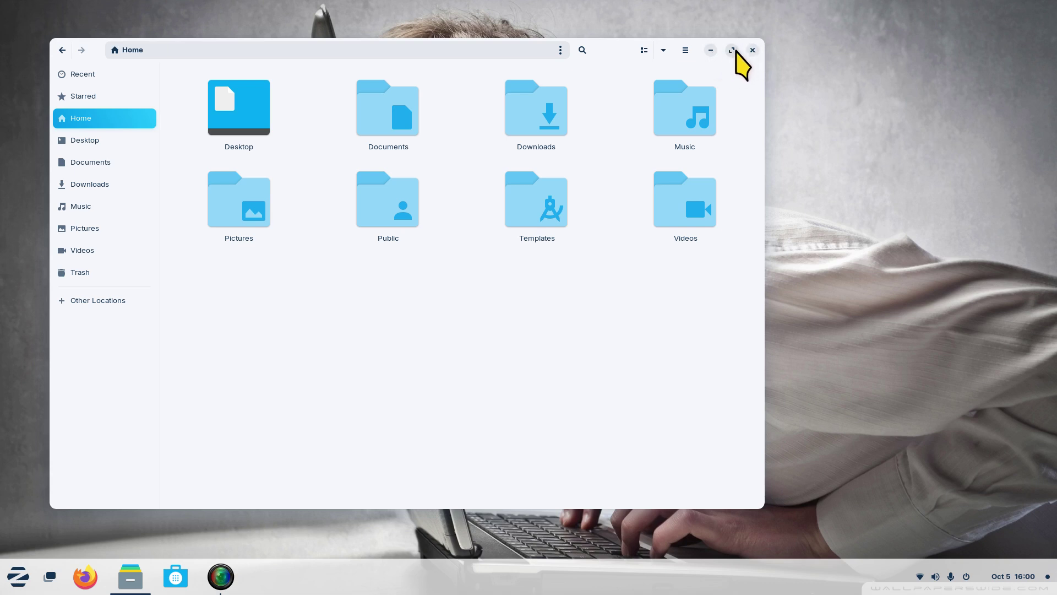
Step: Toggle the Files window between maximized and floating via button and header-bar double-clicks, then close it
click(733, 50)
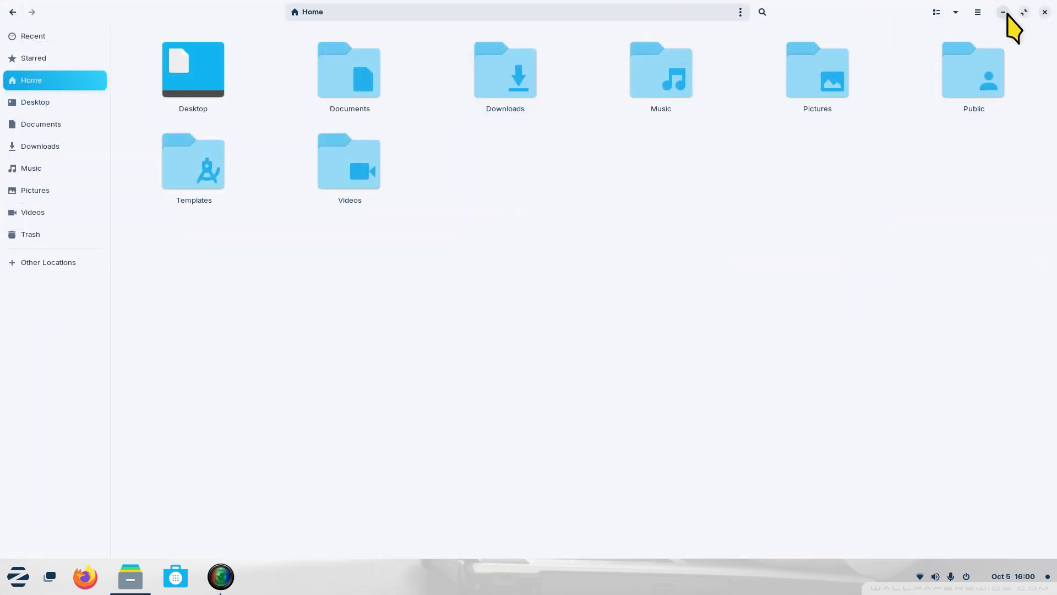
click(1026, 14)
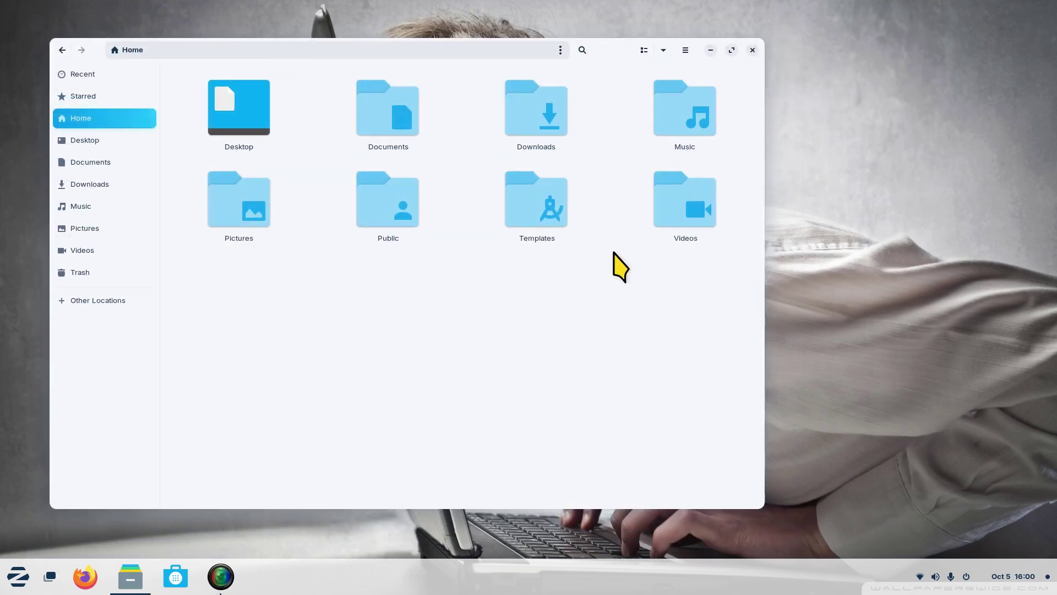
double_click(608, 45)
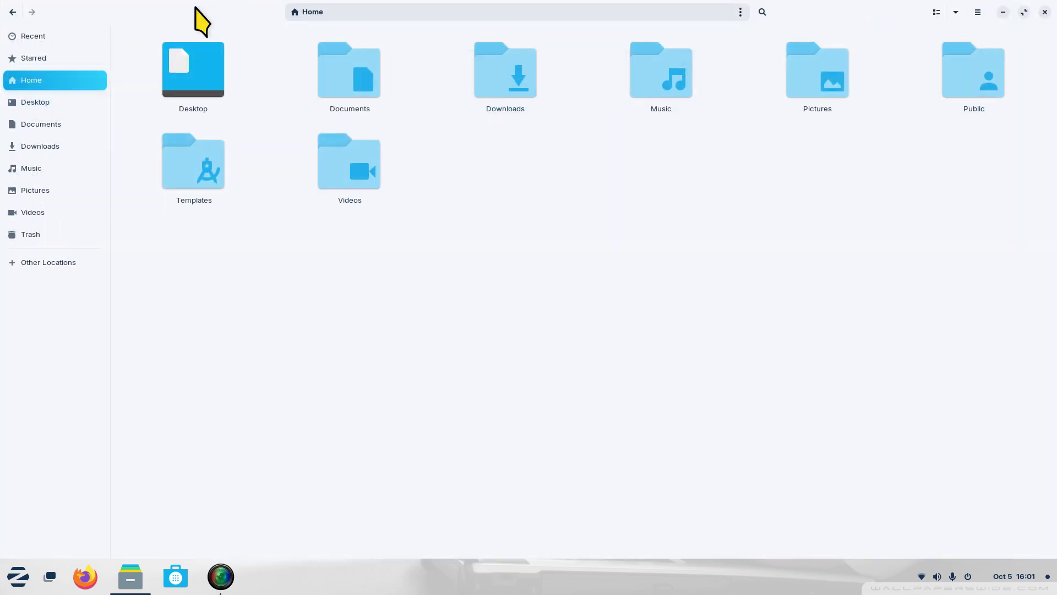
double_click(197, 8)
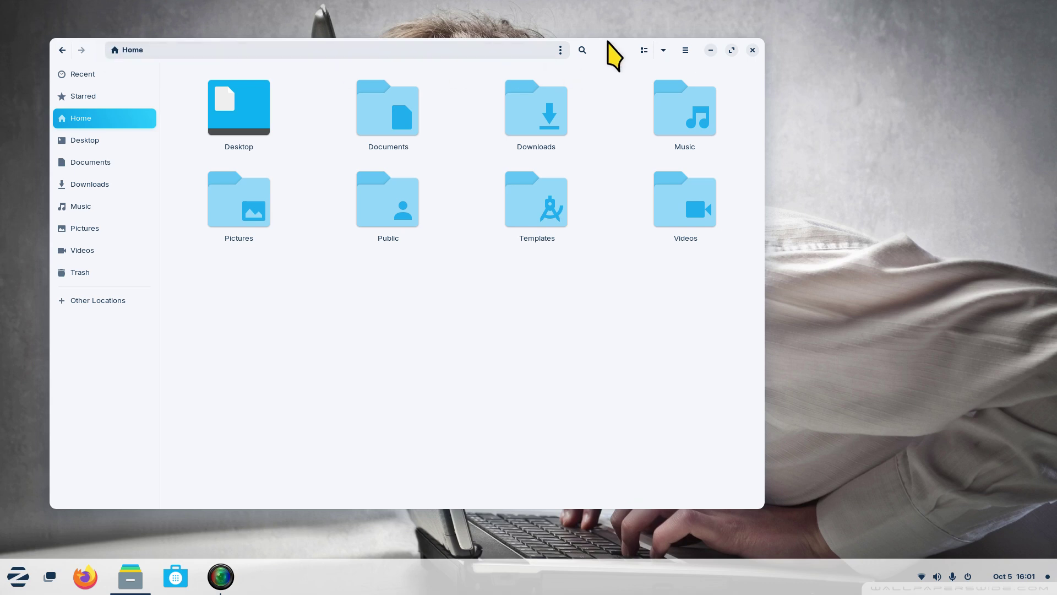
double_click(609, 44)
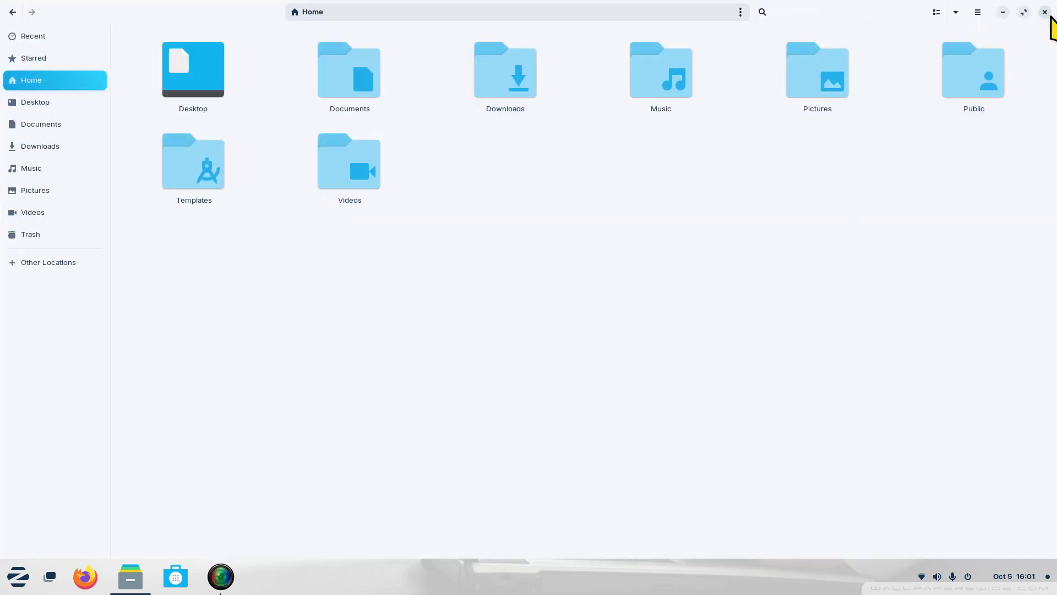
click(1045, 12)
Step: Launch Firefox, unmaximize and move it, then toggle maximize/restore by button and tab-strip double-click
click(97, 573)
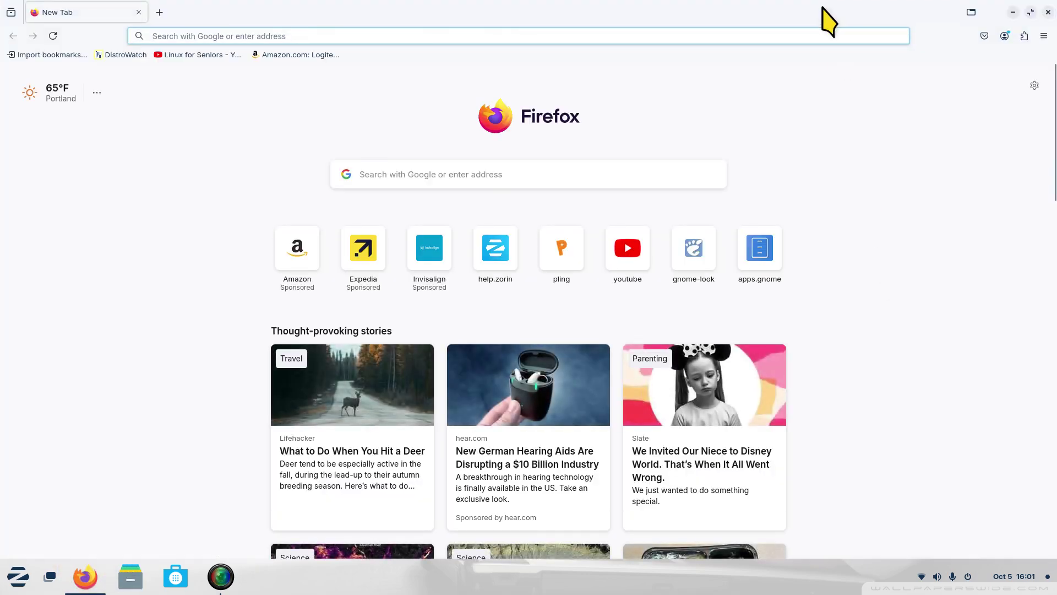
double_click(828, 22)
drag(672, 33, 556, 59)
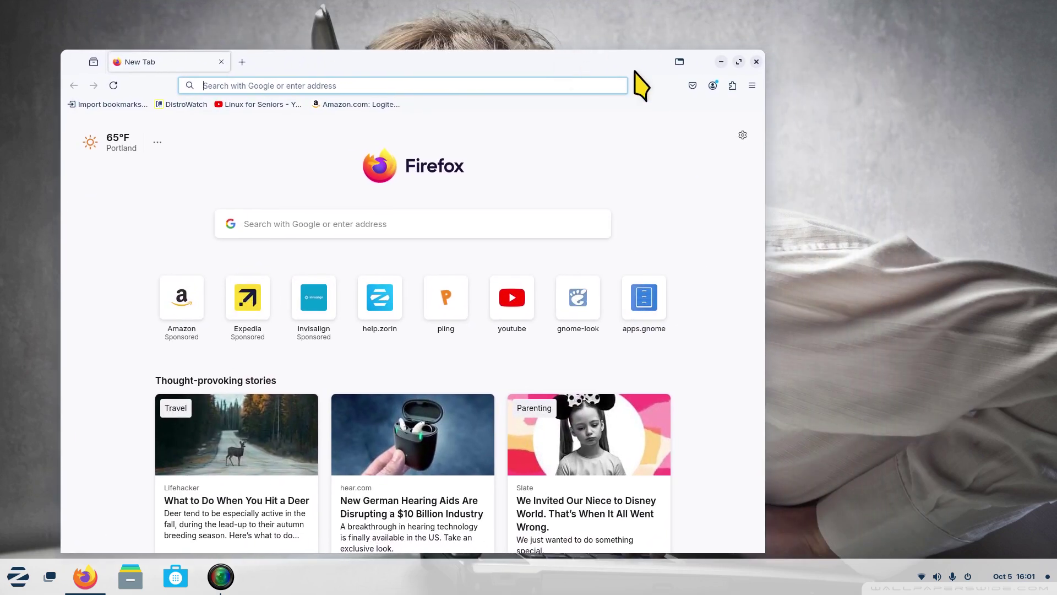
click(739, 62)
click(1027, 17)
double_click(277, 54)
double_click(853, 8)
Step: Zoom the New Tab page out, in as far as 500%, then back down to 30%
key(ctrl+minus)
key(ctrl+minus)
key(ctrl+minus)
key(ctrl+minus)
key(ctrl+minus)
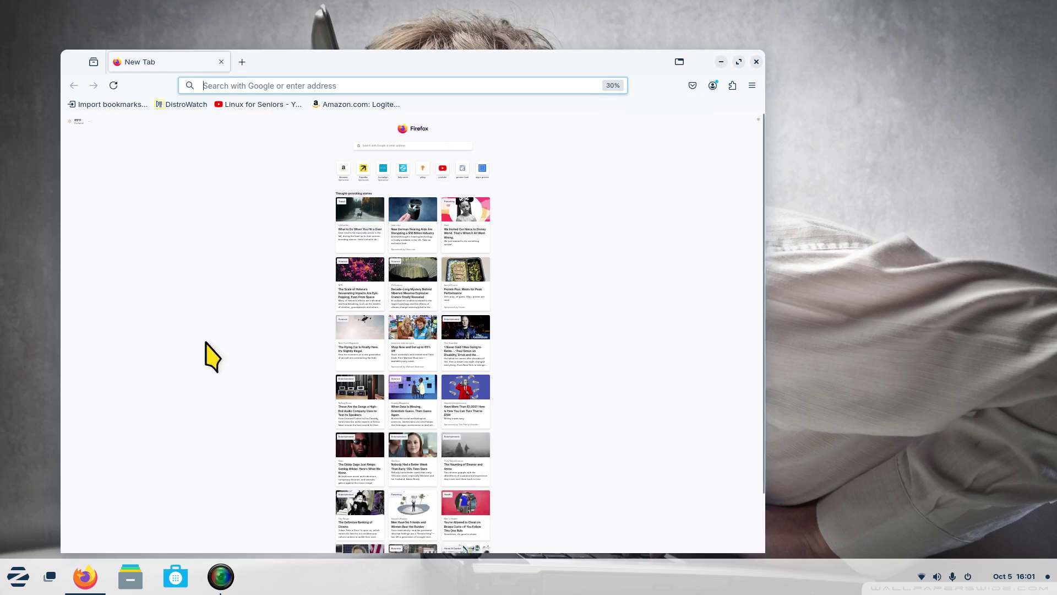
key(ctrl+plus)
key(ctrl+plus)
key(ctrl+plus)
key(ctrl+plus)
key(ctrl+plus)
key(ctrl+plus)
key(ctrl+plus)
key(ctrl+plus)
key(ctrl+plus)
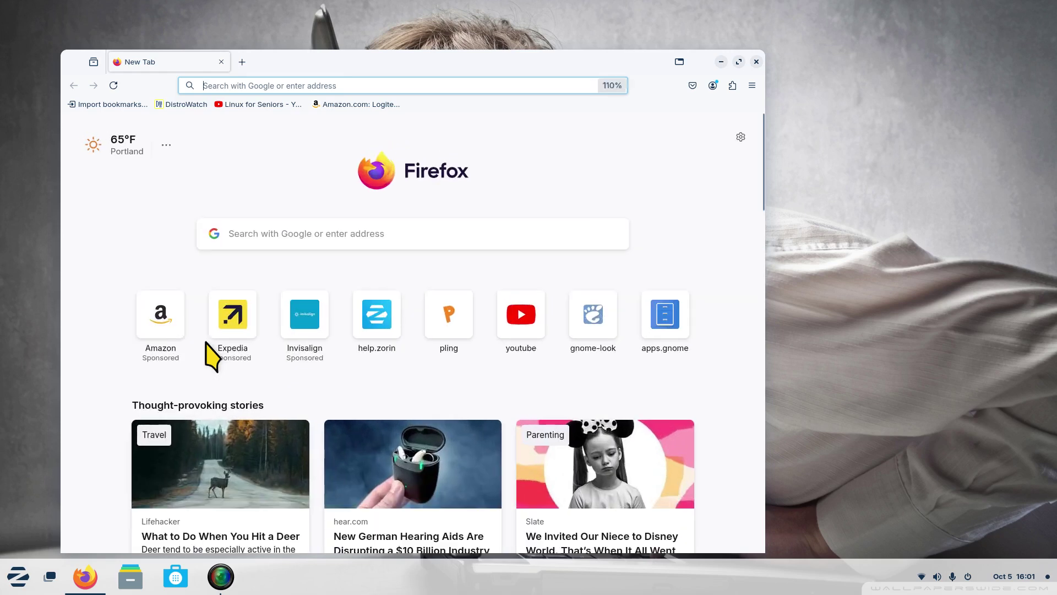
key(ctrl+plus)
key(ctrl+plus)
key(ctrl+plus)
key(ctrl+plus)
key(ctrl+plus)
key(ctrl+plus)
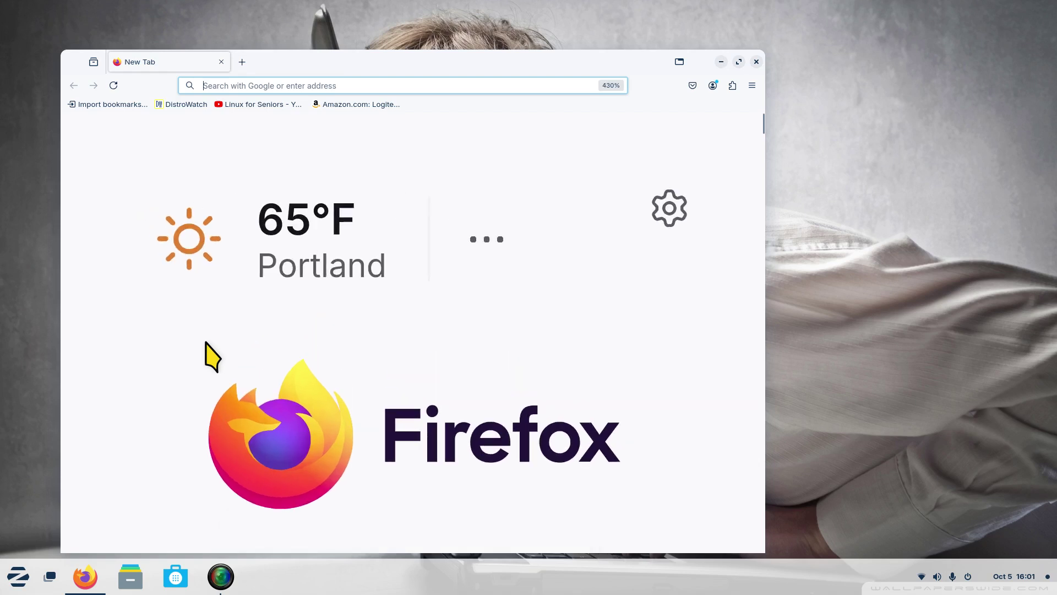
key(ctrl+plus)
key(ctrl+minus)
key(ctrl+minus)
key(ctrl+minus)
key(ctrl+minus)
key(ctrl+minus)
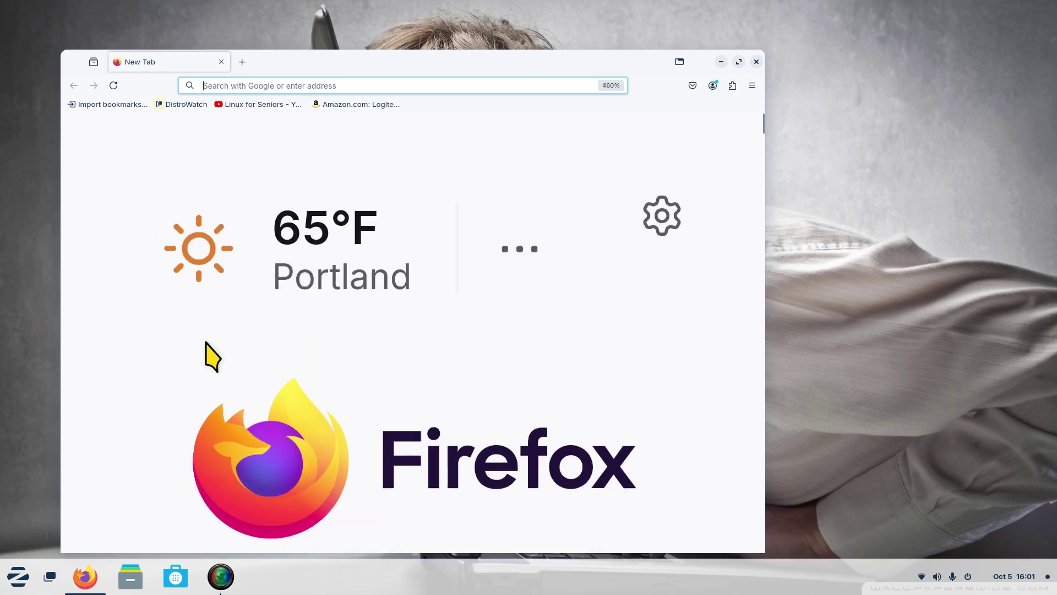
key(ctrl+minus)
key(ctrl+minus)
key(ctrl+minus)
key(ctrl+minus)
key(ctrl+minus)
key(ctrl+minus)
key(ctrl+minus)
key(ctrl+minus)
key(ctrl+minus)
key(ctrl+minus)
key(ctrl+minus)
key(ctrl+minus)
key(ctrl+minus)
key(ctrl+minus)
key(ctrl+minus)
key(ctrl+minus)
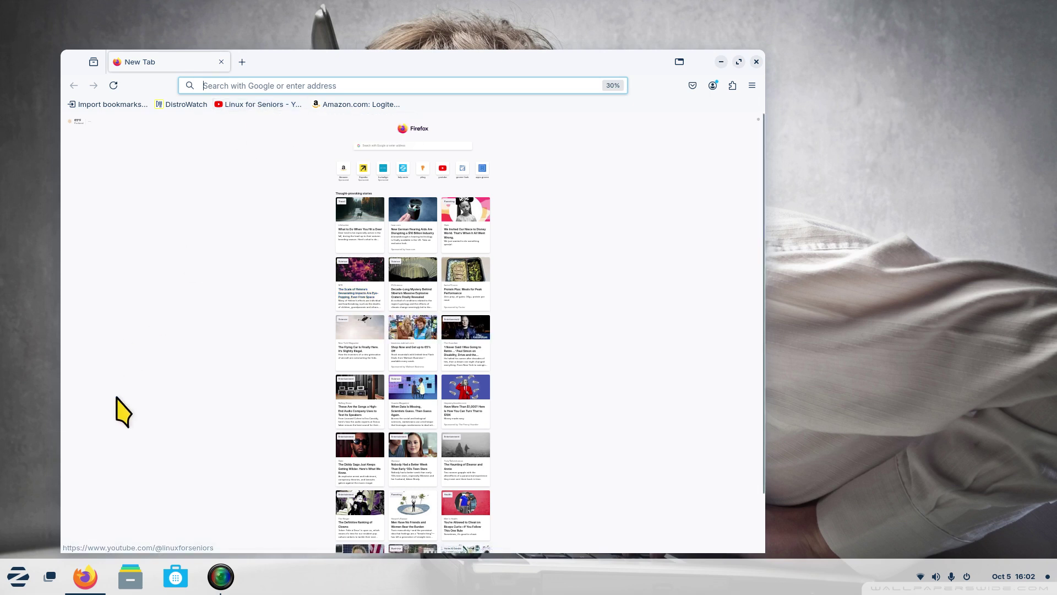
Step: Open the Linux for Seniors channel and check its 462 videos count in the About channel details
click(256, 105)
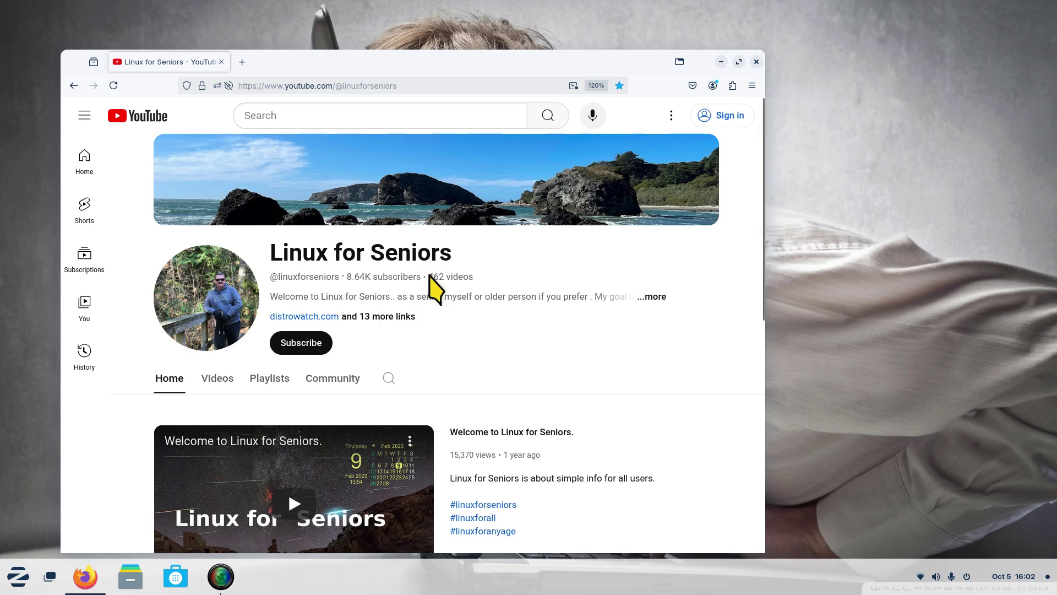
drag(430, 276, 475, 276)
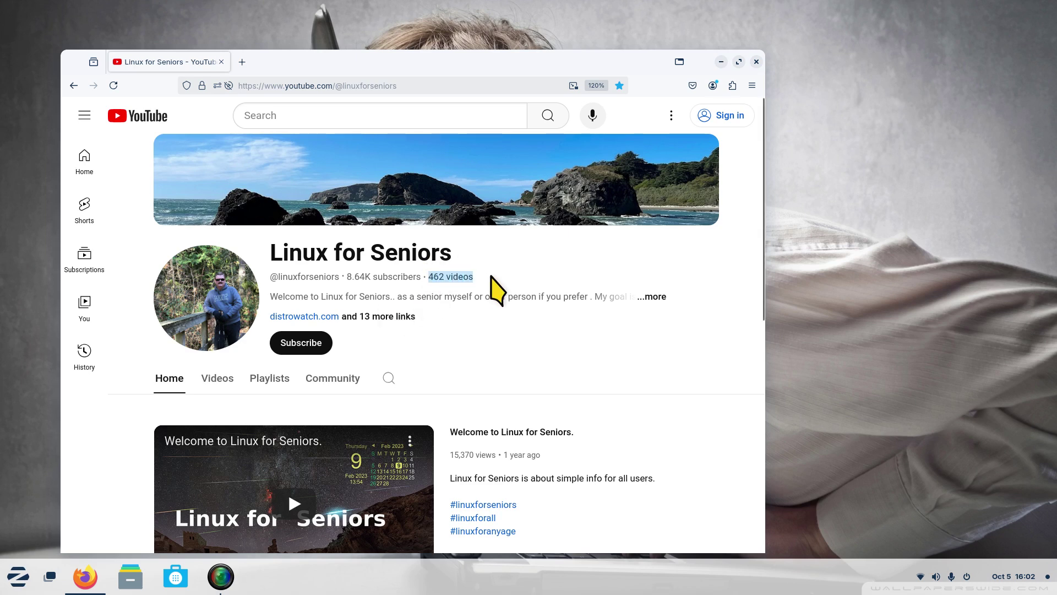
click(518, 308)
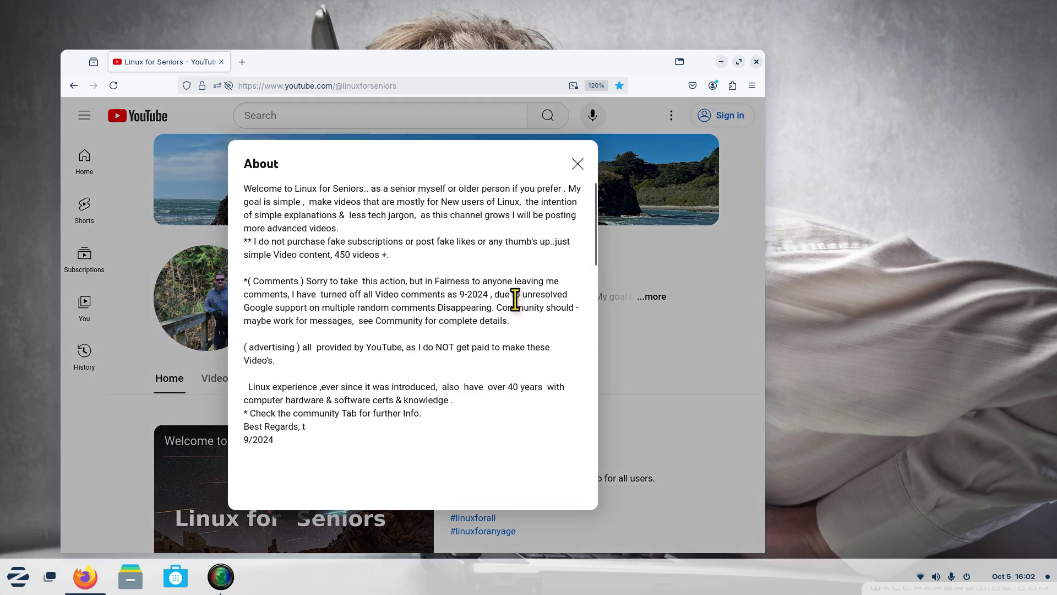
scroll(515, 300, down, 4)
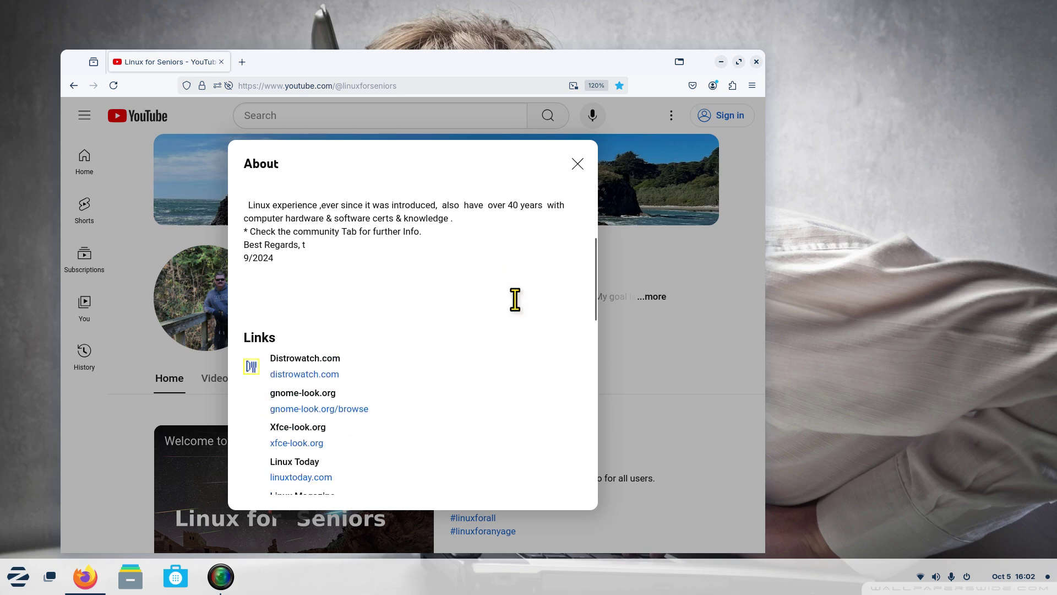
scroll(549, 355, down, 10)
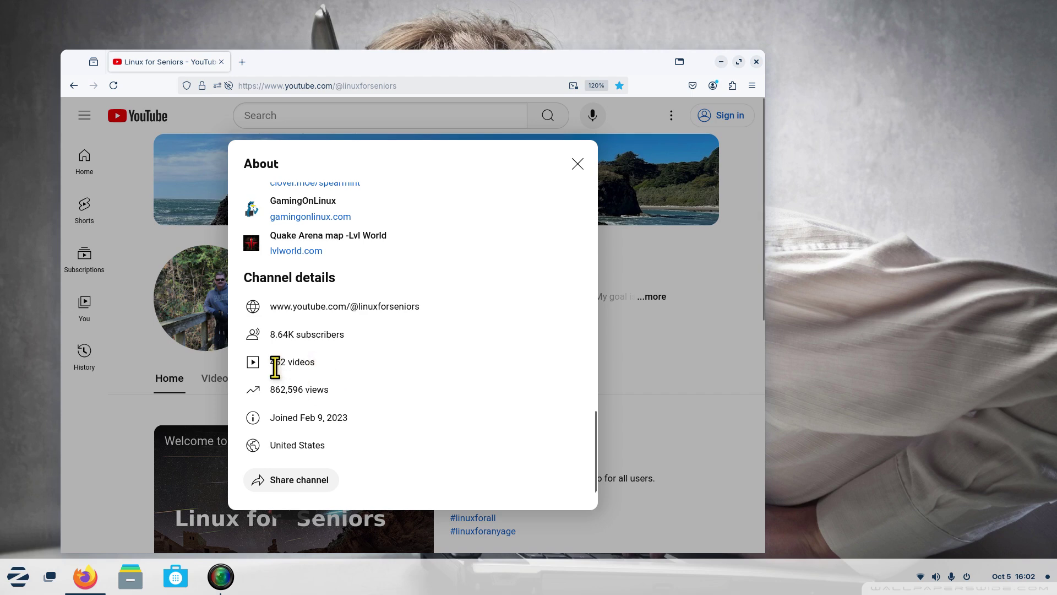
drag(270, 361, 300, 361)
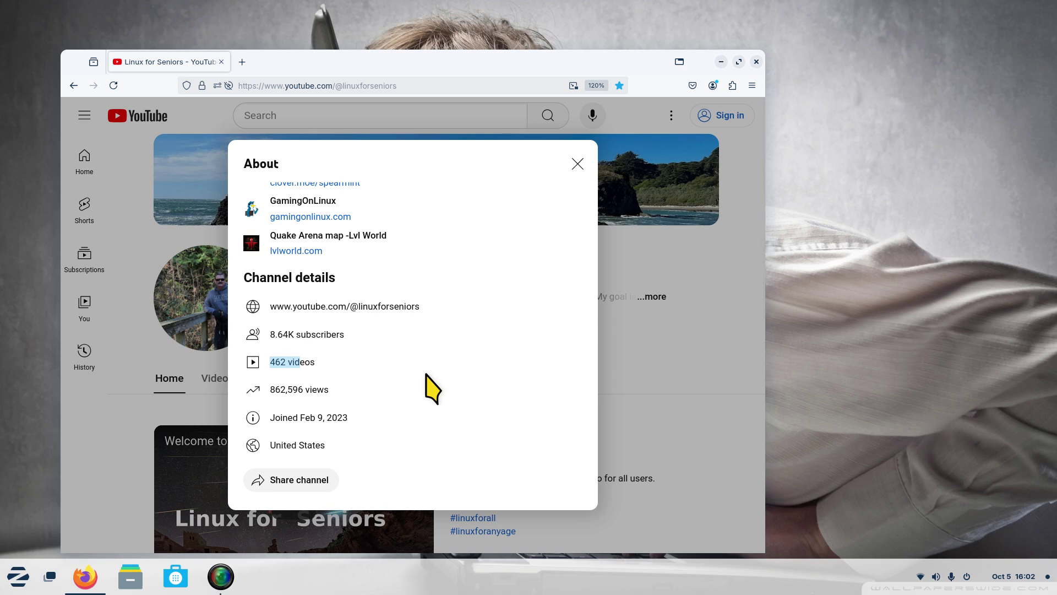
click(578, 163)
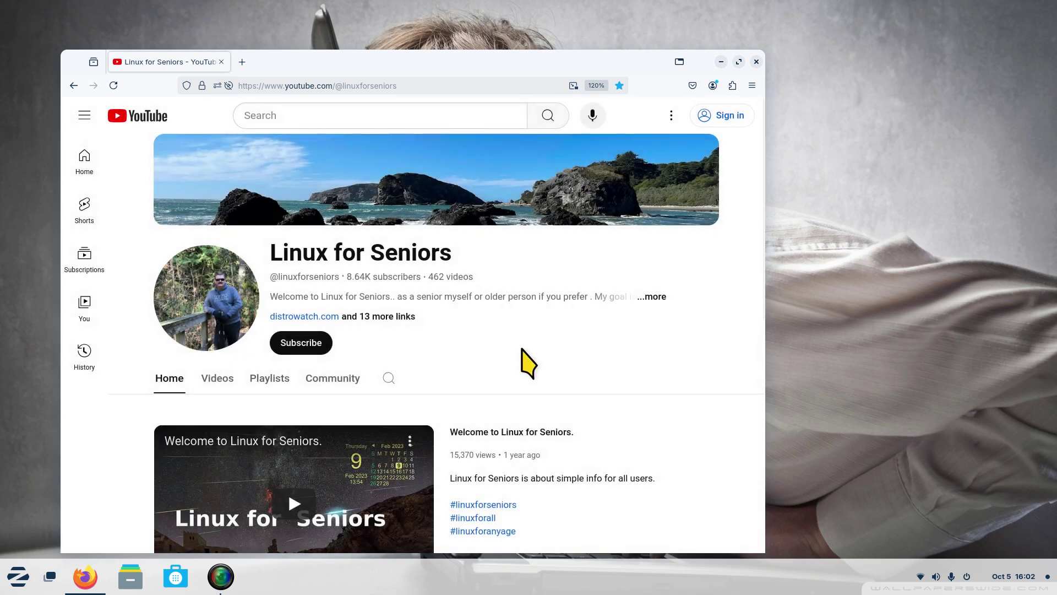
scroll(526, 364, down, 2)
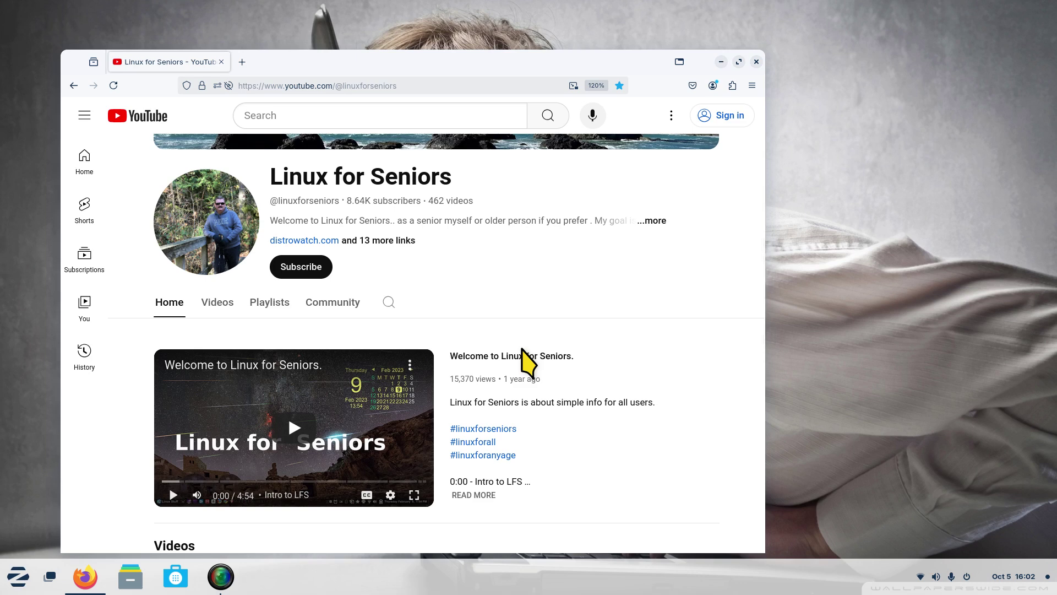
click(268, 304)
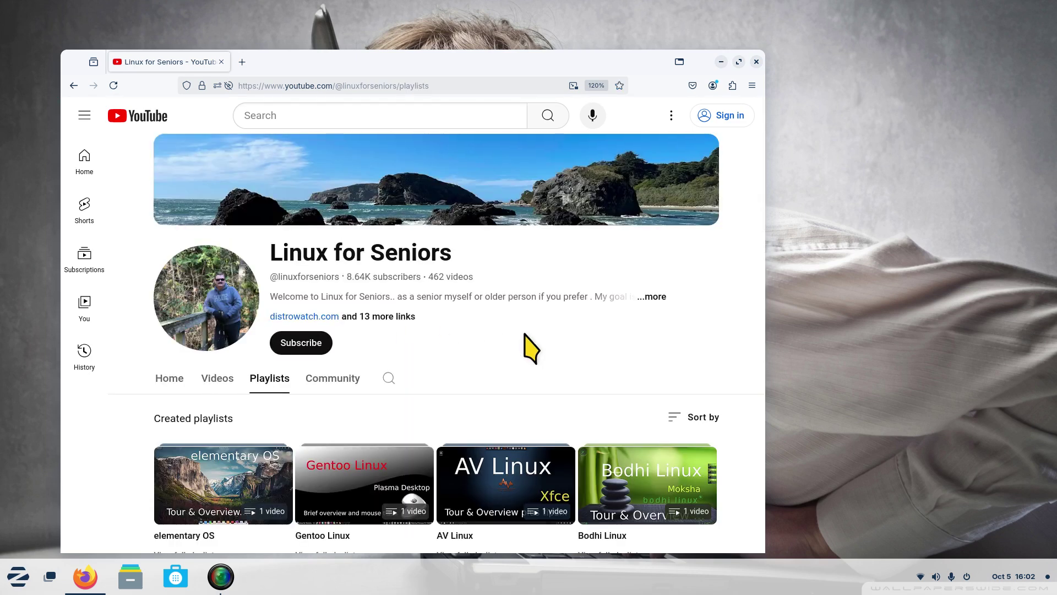
scroll(528, 346, down, 8)
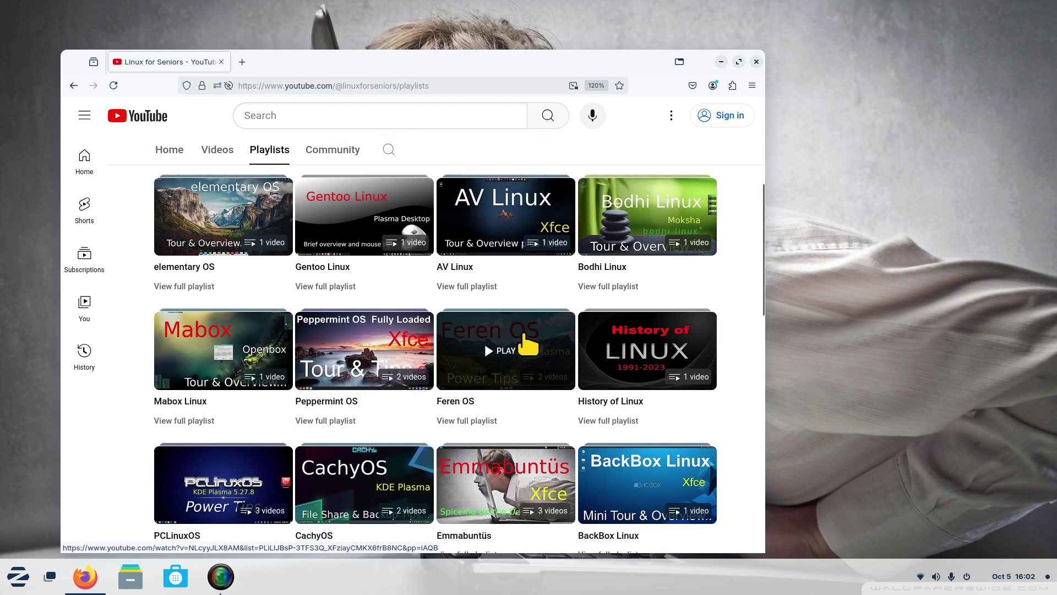
scroll(700, 347, down, 4)
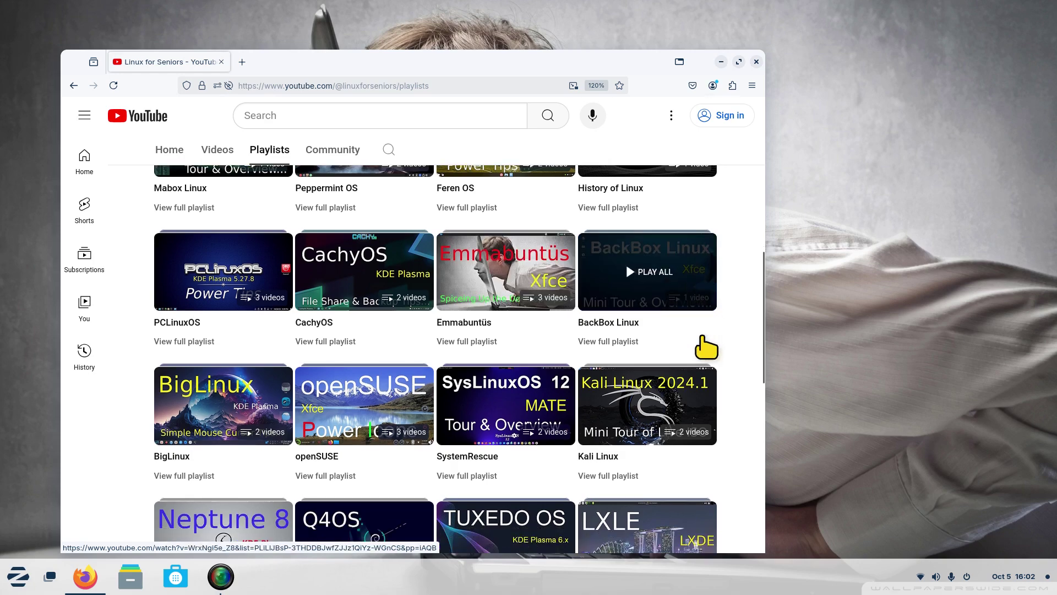
scroll(705, 342, down, 3)
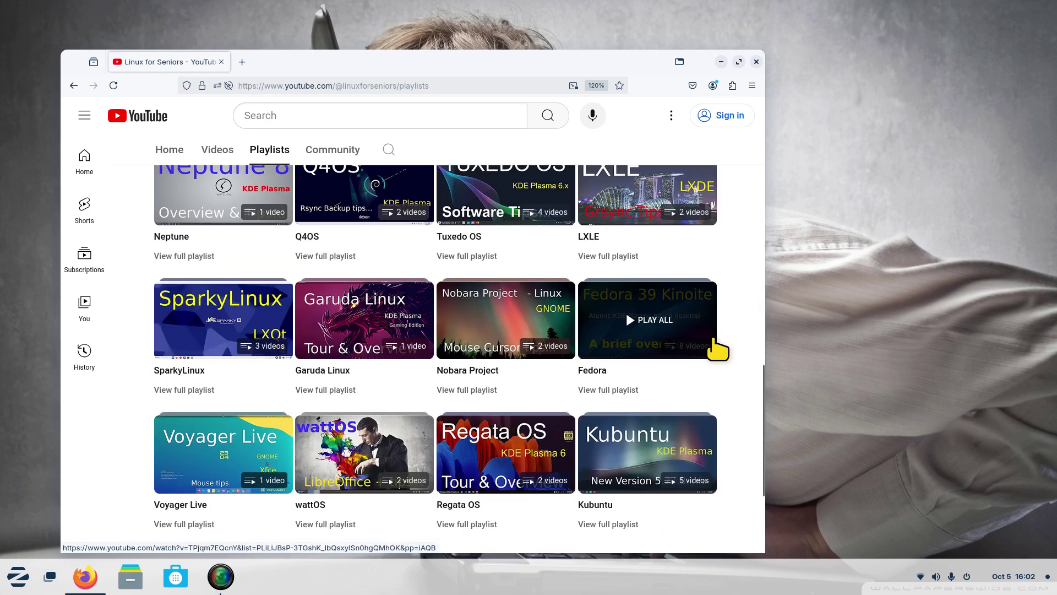
scroll(727, 352, down, 3)
scroll(727, 341, down, 7)
scroll(741, 355, down, 3)
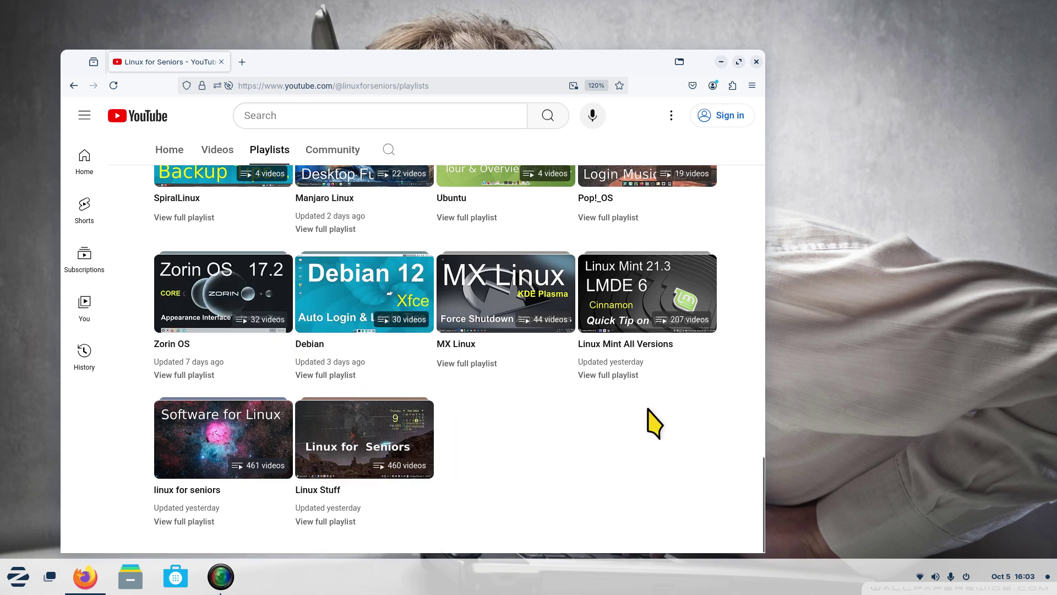
scroll(647, 440, up, 3)
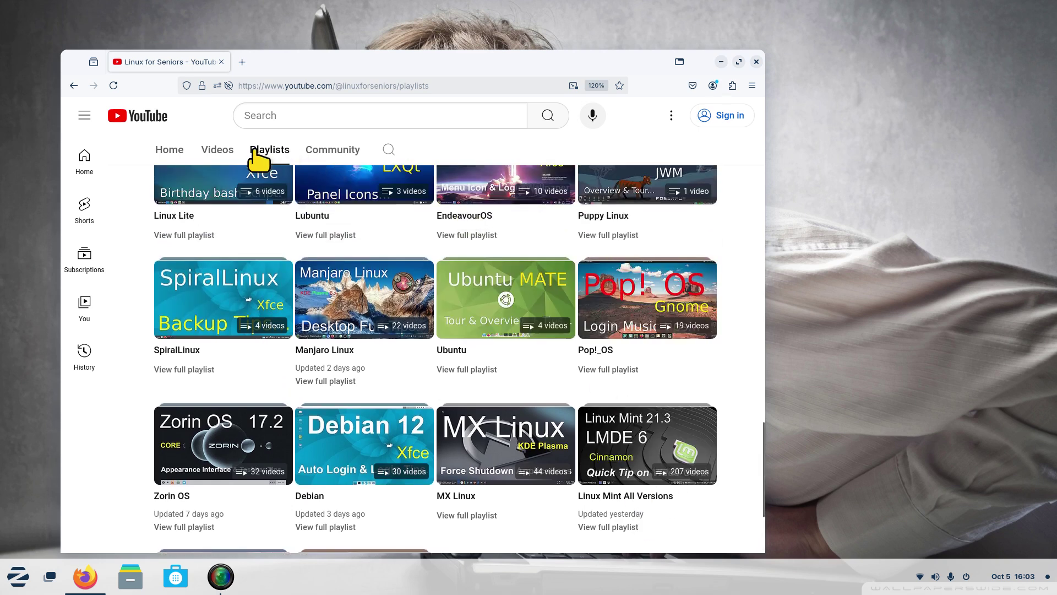
Step: Show the channel's Videos tab and open its video search field
click(216, 152)
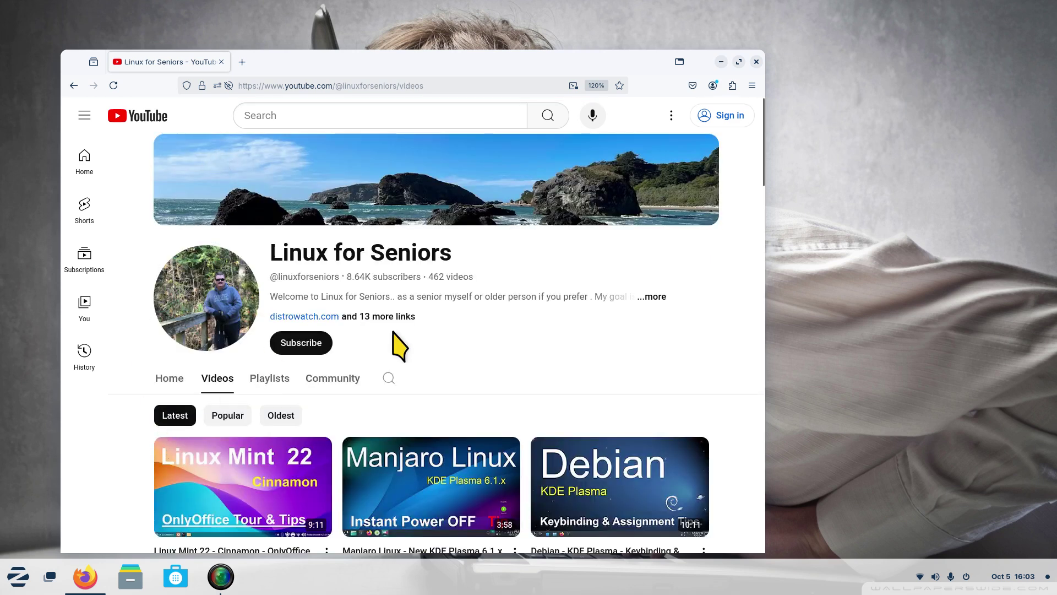
click(388, 378)
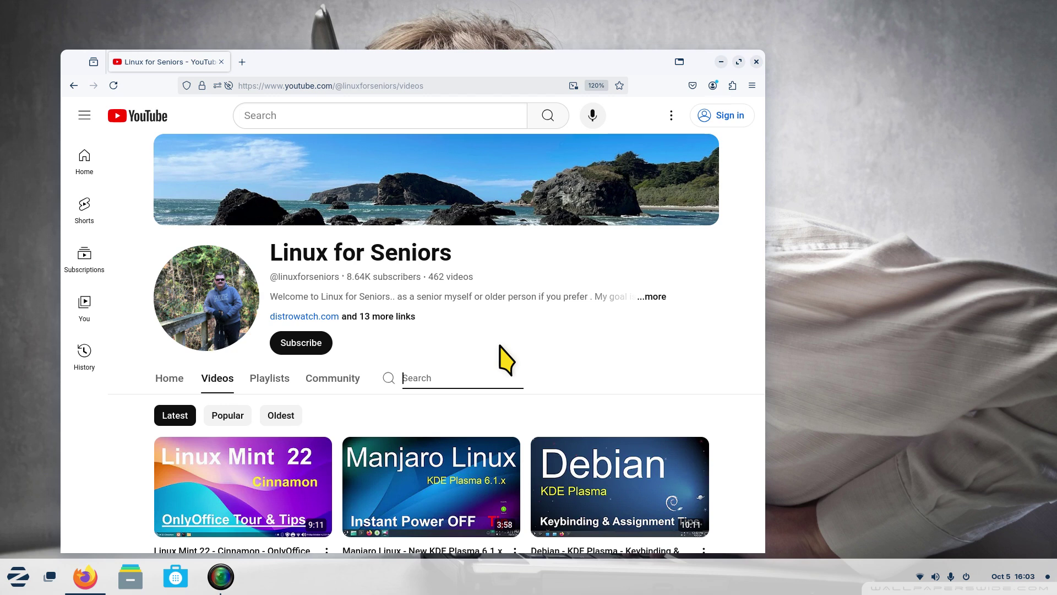
Step: Search the channel's videos for 'zorin', browse the results, then close Firefox
text(zorin)
key(Return)
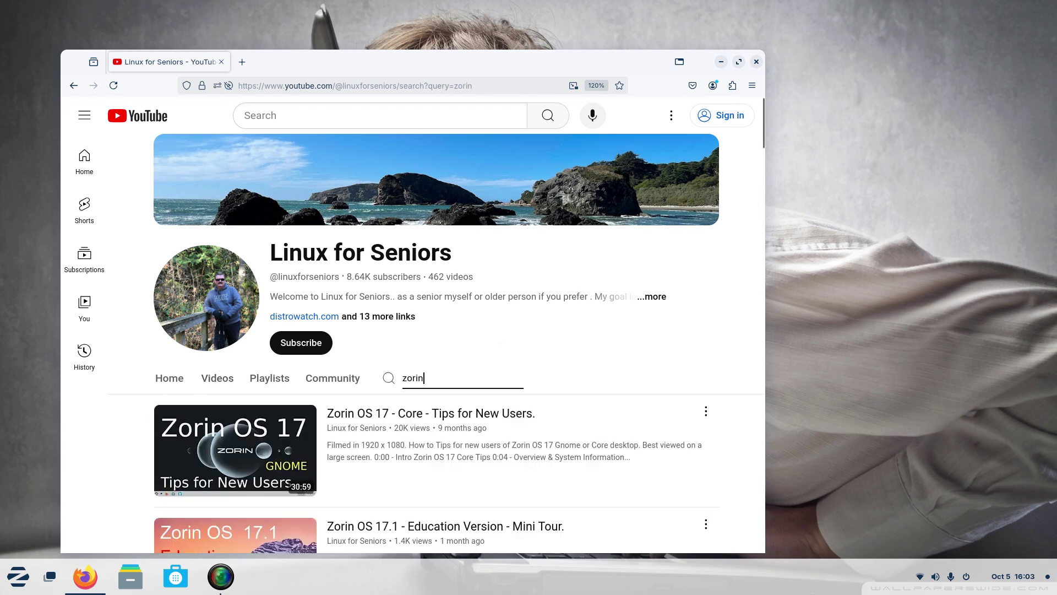
scroll(482, 350, down, 5)
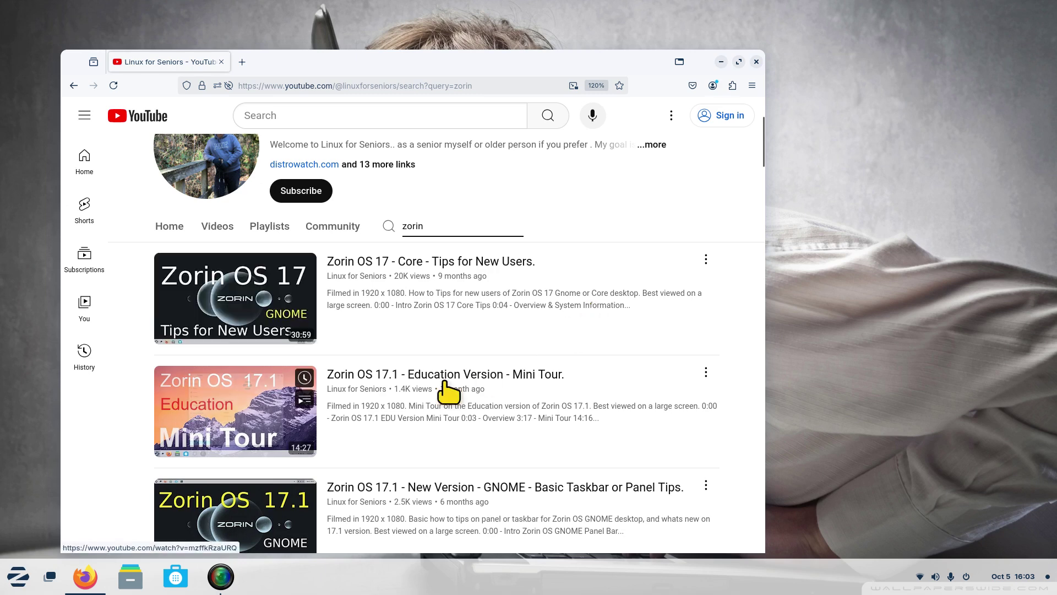
scroll(669, 304, down, 7)
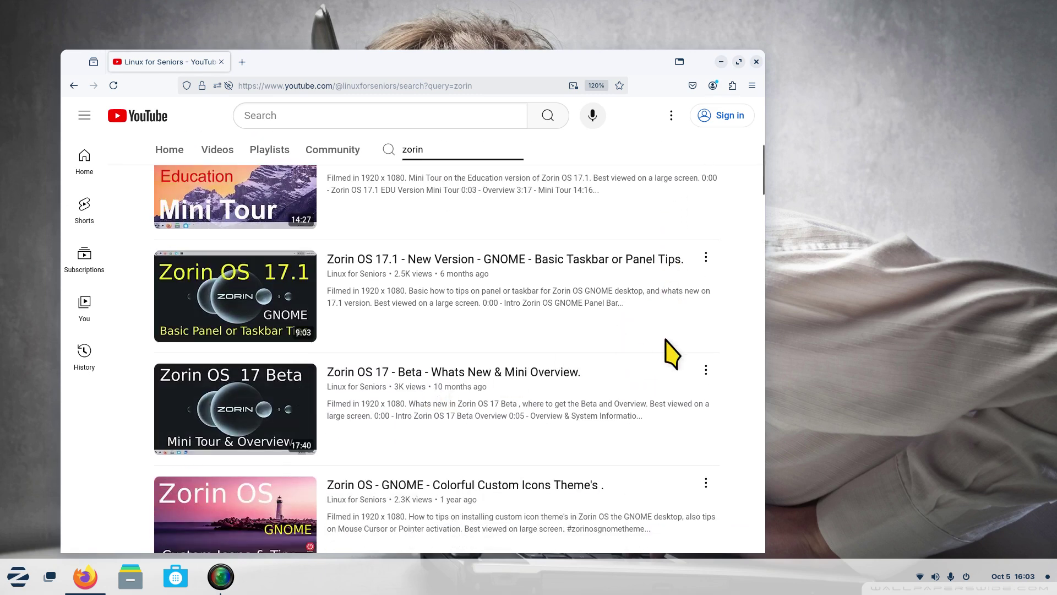
scroll(672, 353, down, 5)
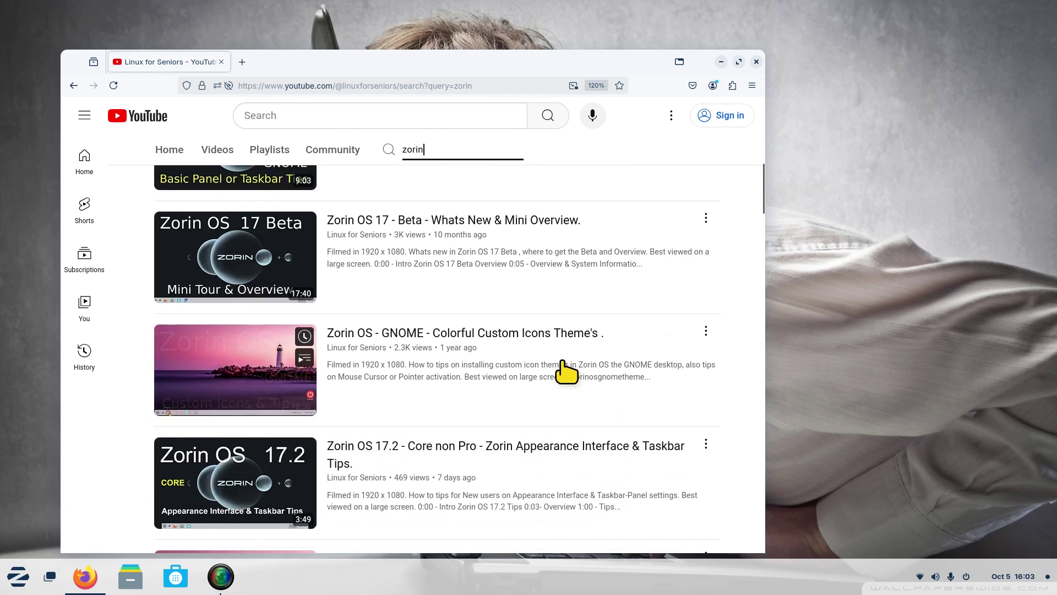
scroll(589, 385, down, 9)
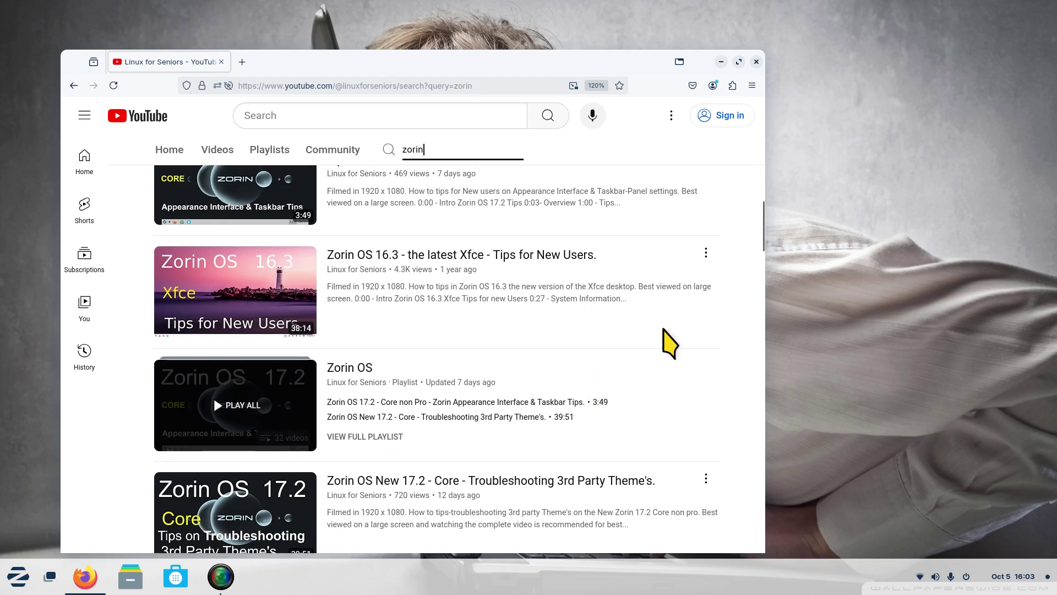
click(756, 62)
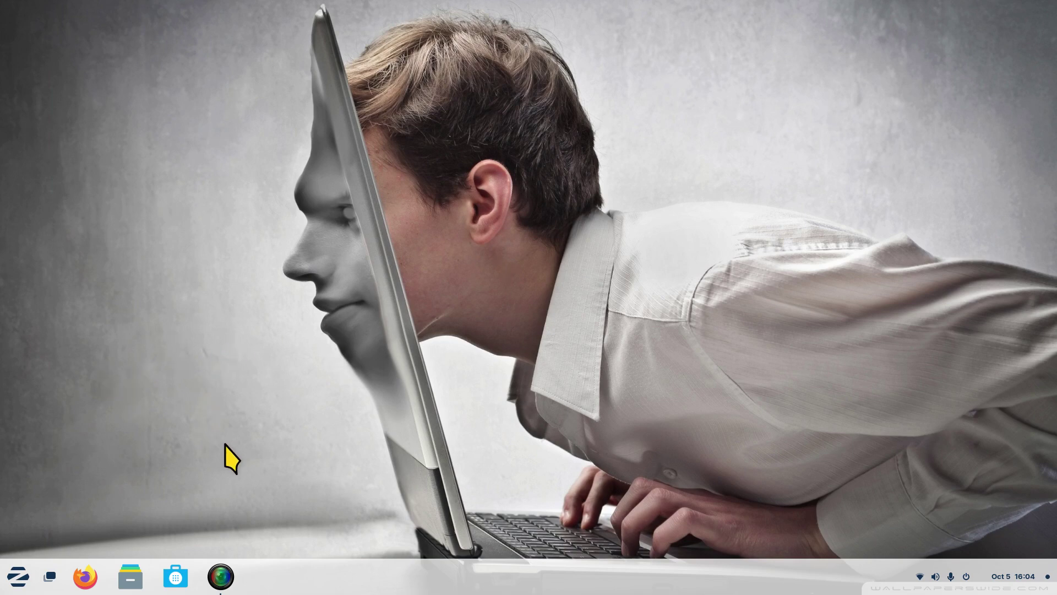
click(130, 576)
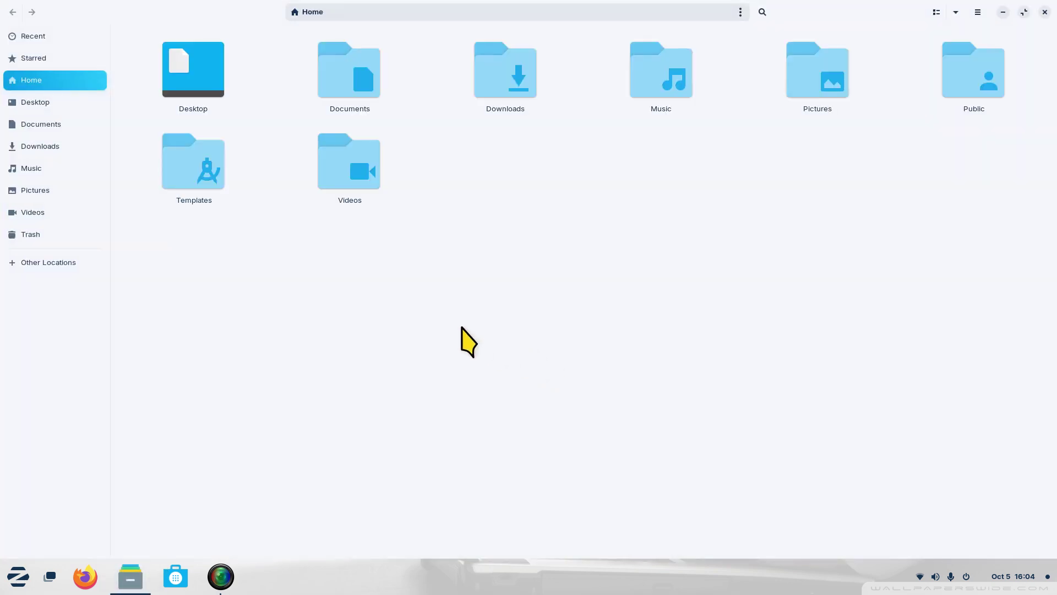
key(ctrl+h)
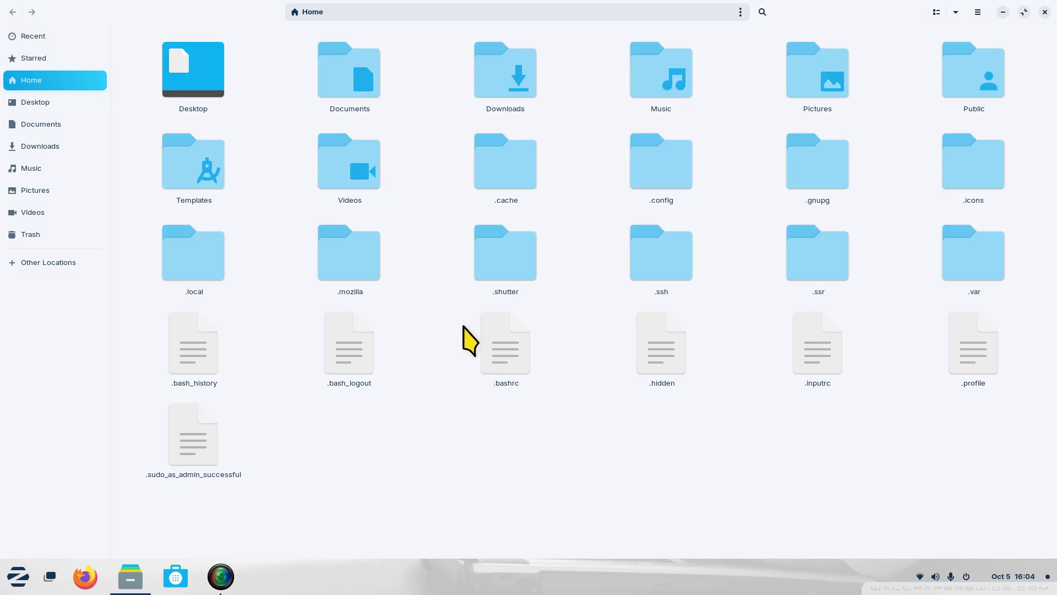
click(985, 171)
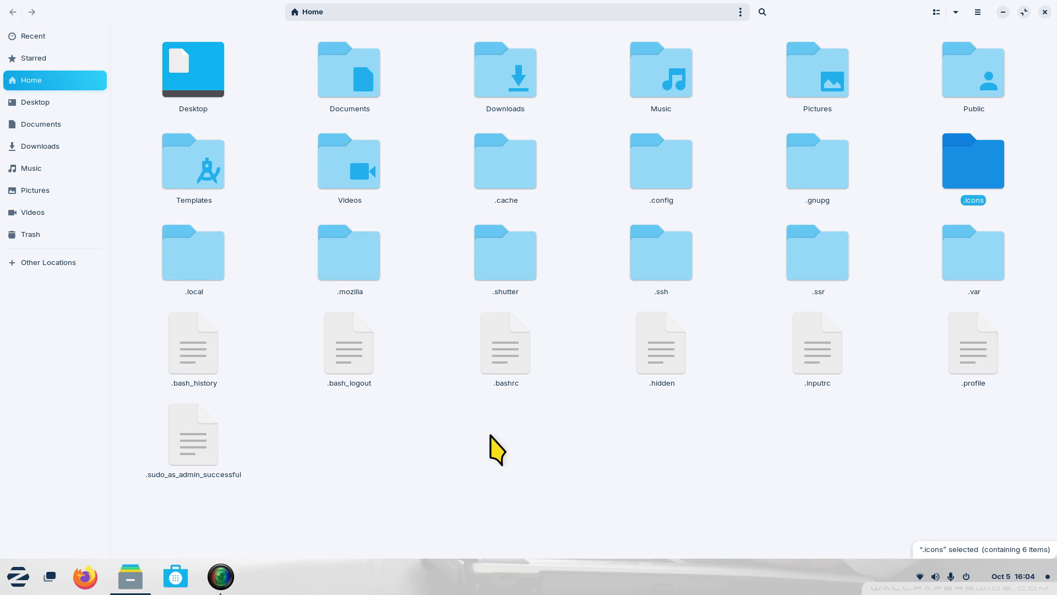
key(ctrl+h)
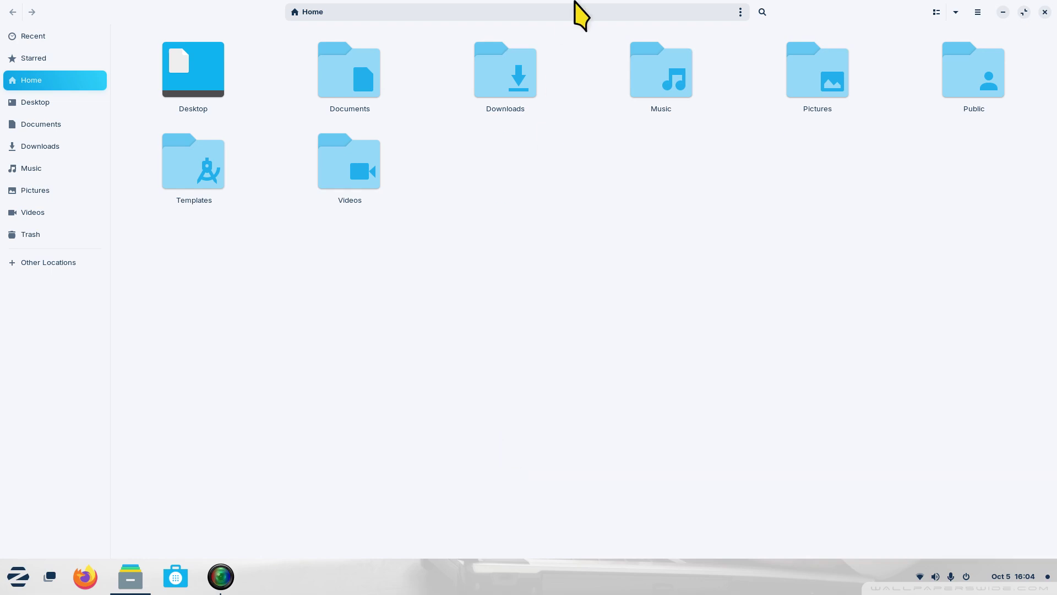
drag(807, 6, 803, 53)
double_click(813, 58)
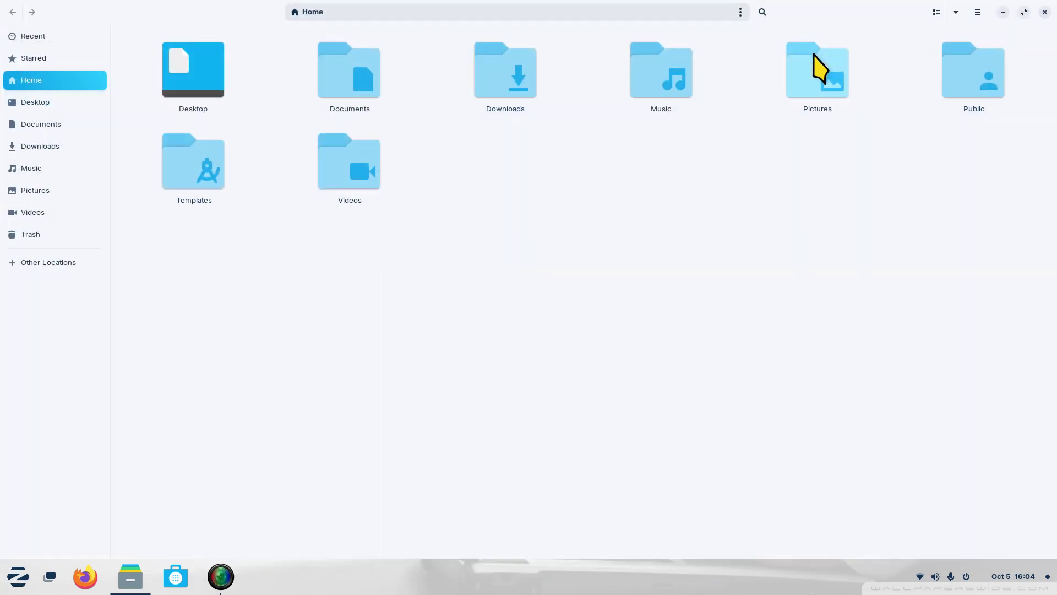
click(1023, 11)
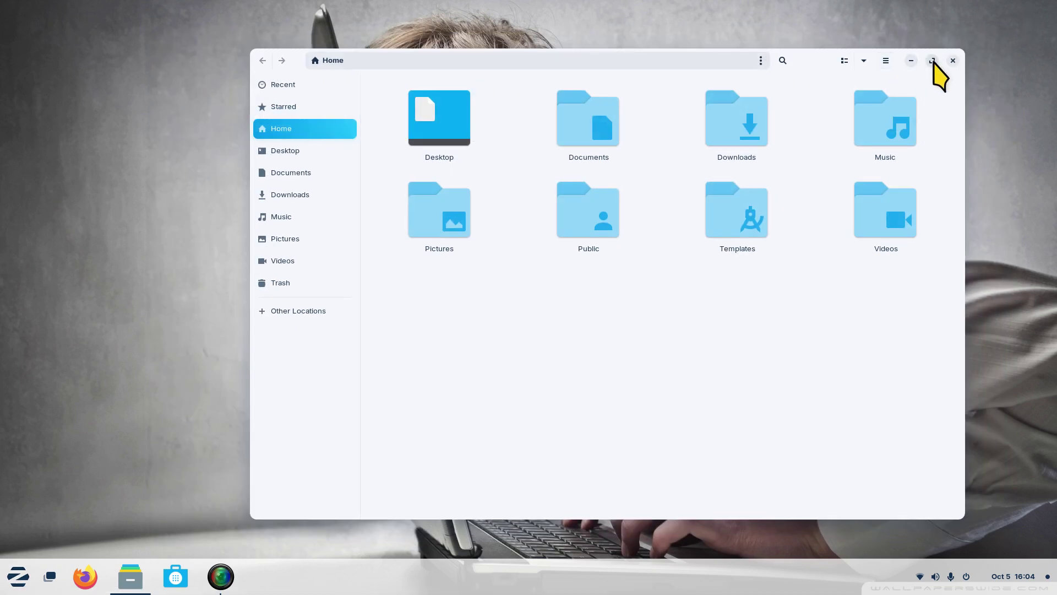
click(932, 61)
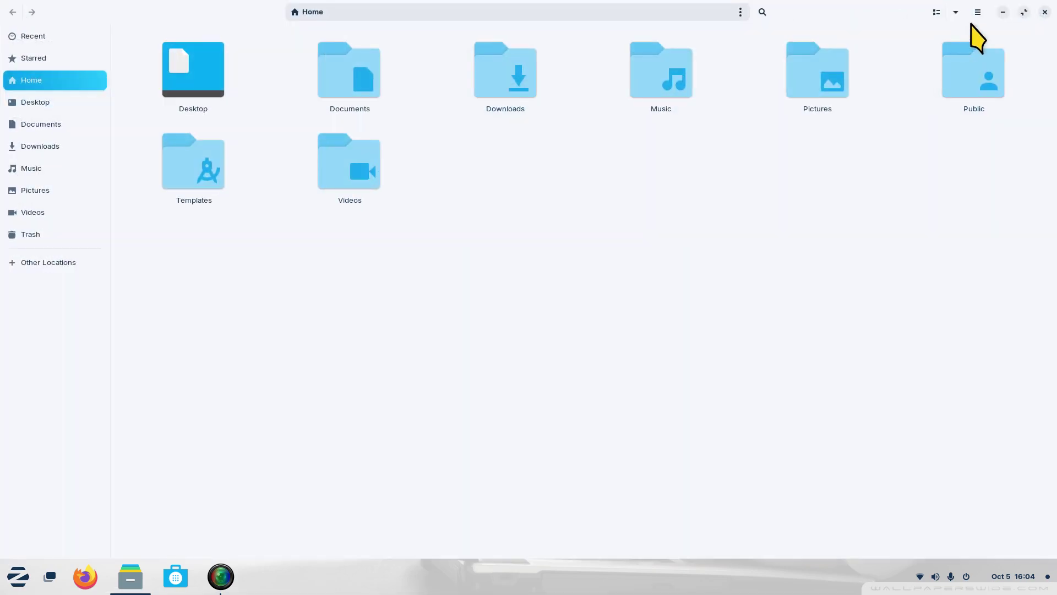
click(1023, 11)
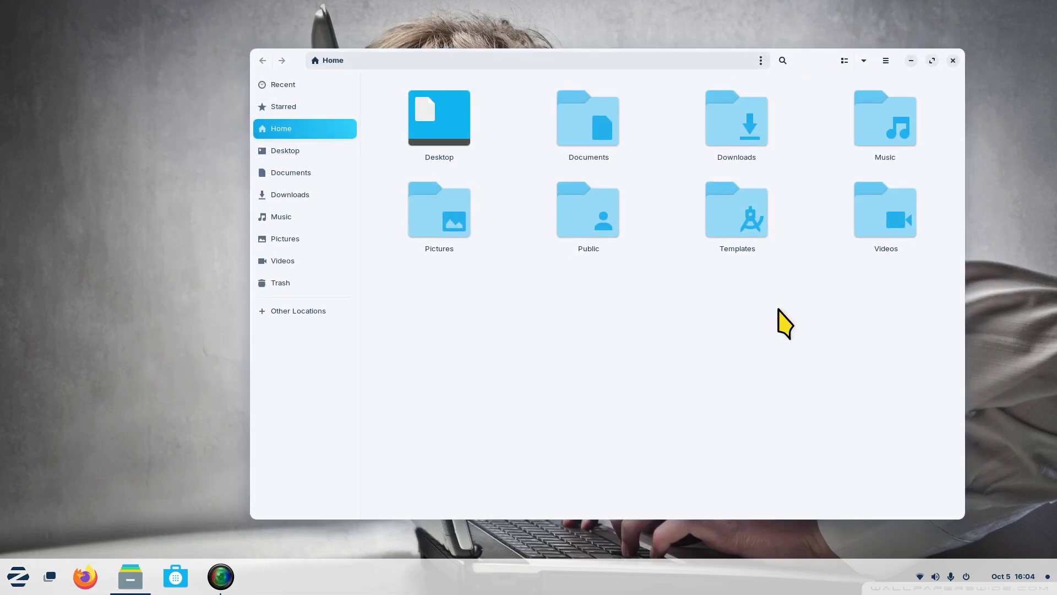
drag(813, 63, 661, 67)
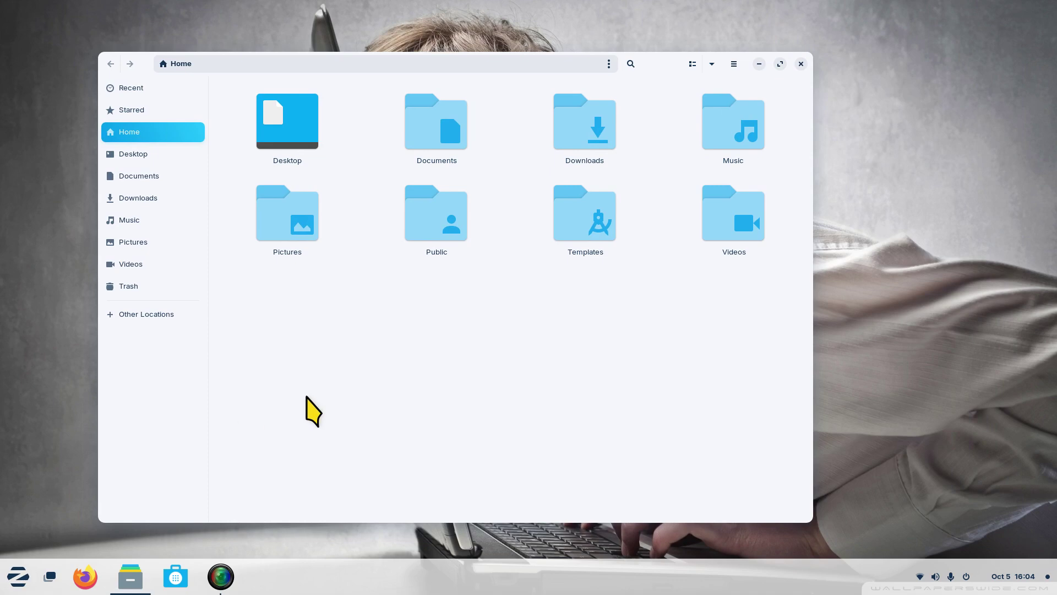
click(800, 64)
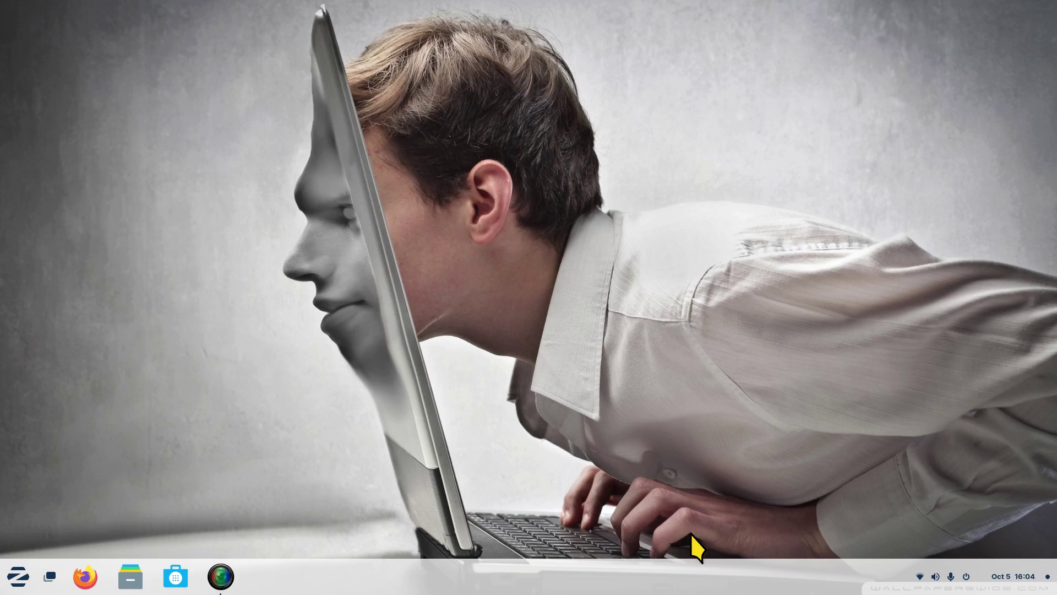